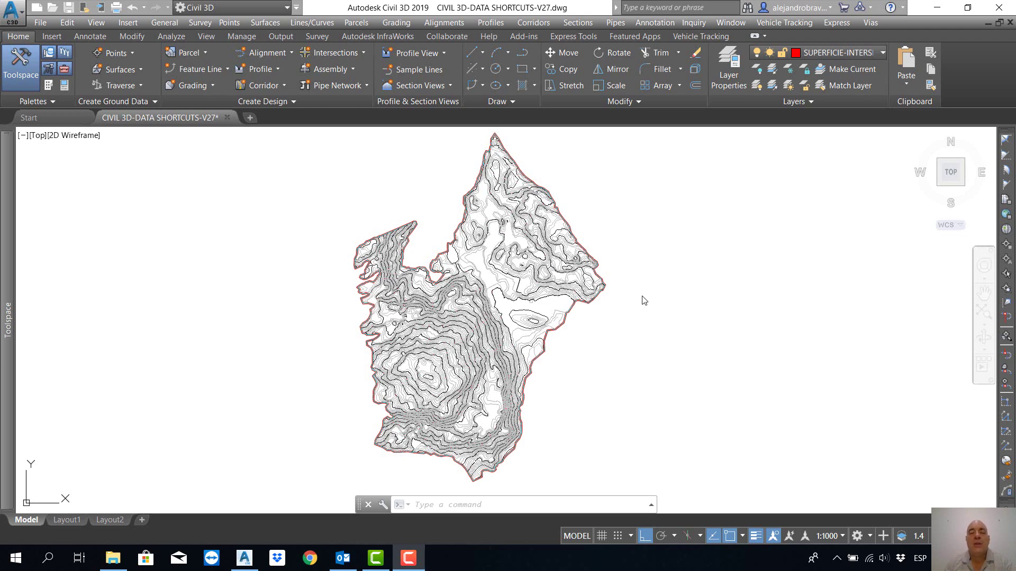
# - Review the object collections of the open CIVIL 3D-DATA SHORTCUTS-V27 drawing in the Prospector tree
pyautogui.moveTo(5, 227)
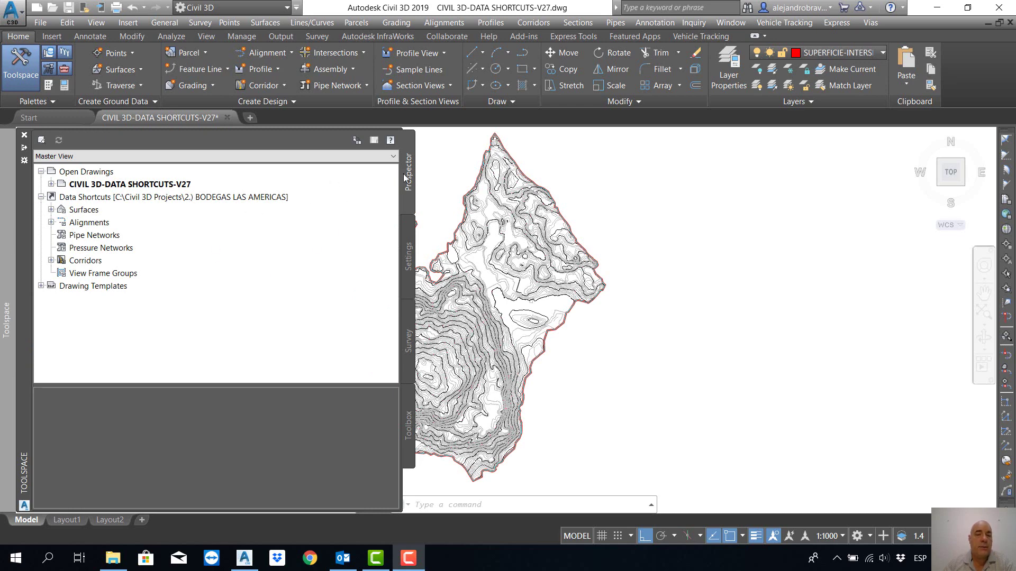
pyautogui.click(41, 196)
pyautogui.click(51, 184)
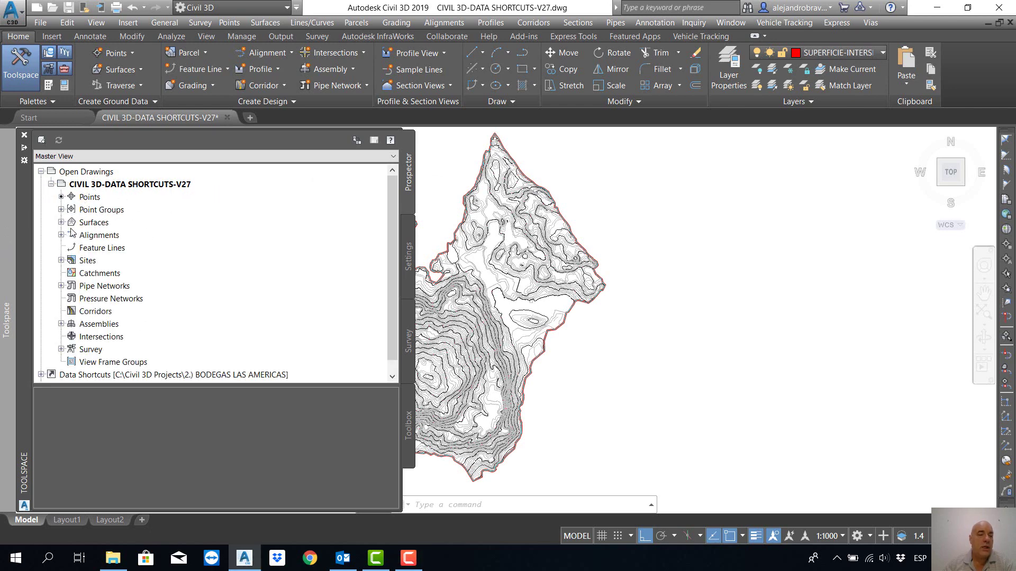
pyautogui.click(51, 184)
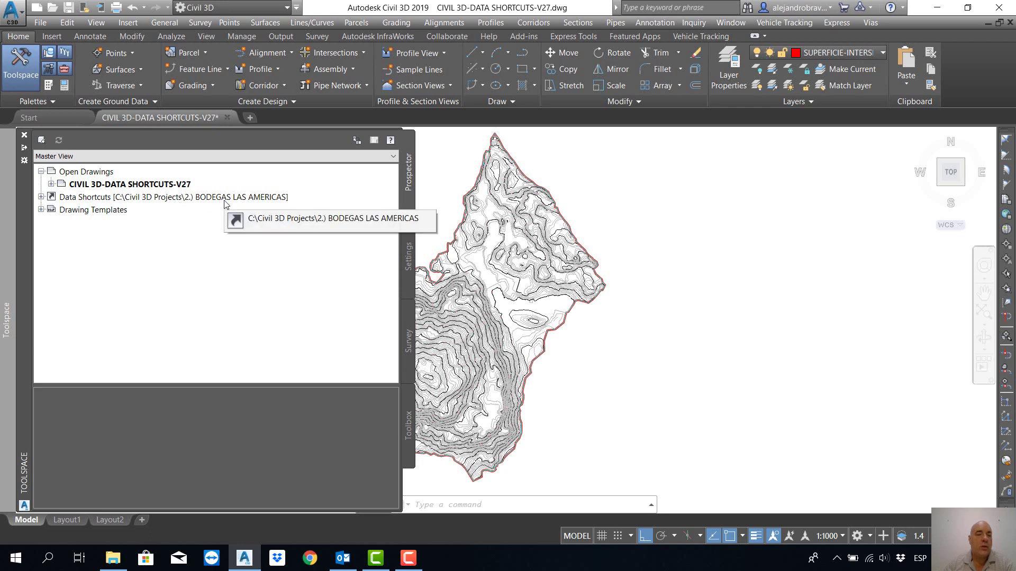
# - Examine the surfaces and centerline alignments published in the BODEGAS LAS AMERICAS data shortcuts project
pyautogui.click(40, 197)
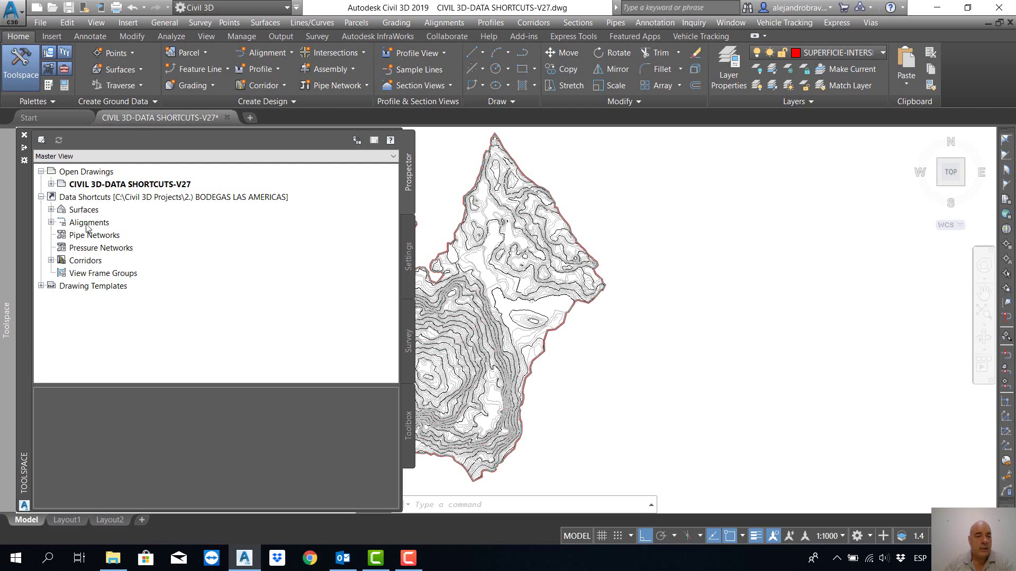
pyautogui.click(51, 211)
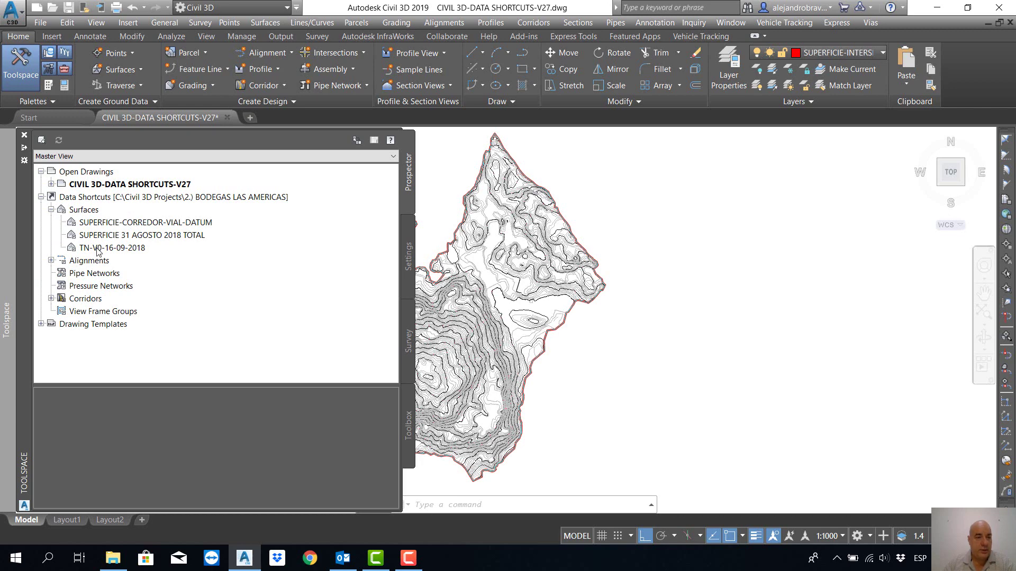
pyautogui.click(50, 261)
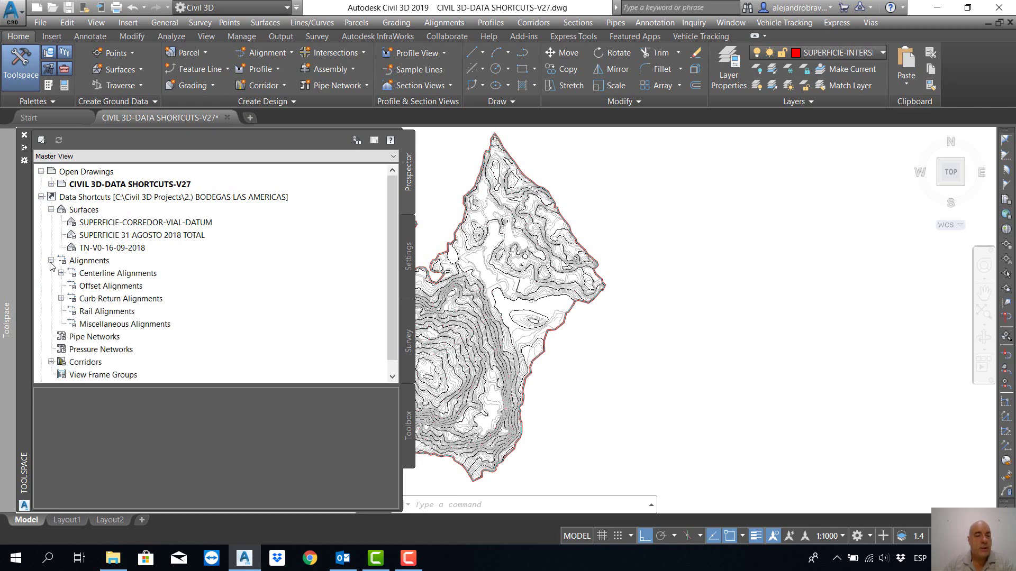
pyautogui.scroll(-1, 79, 273)
pyautogui.click(61, 261)
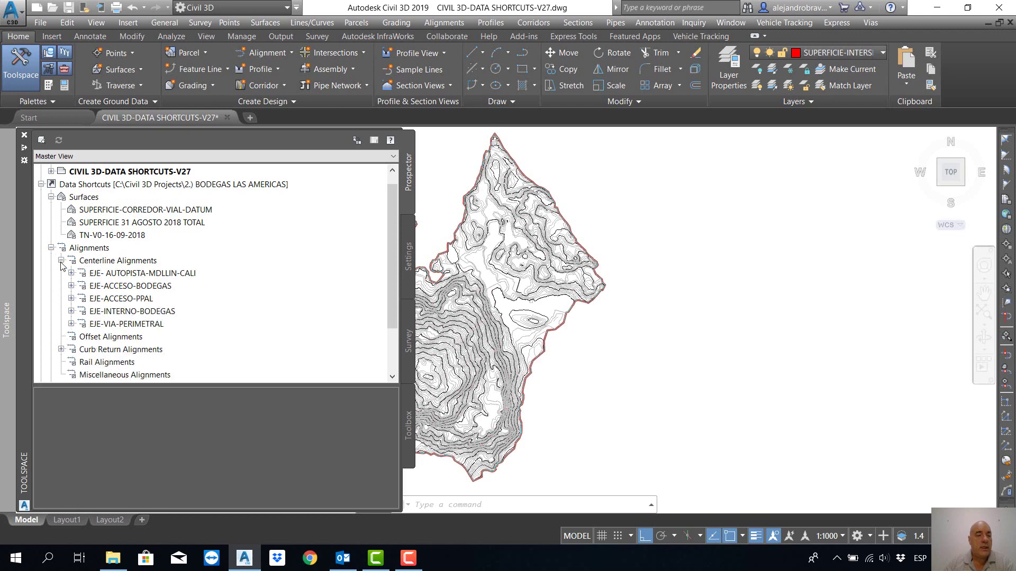
pyautogui.scroll(-2, 72, 267)
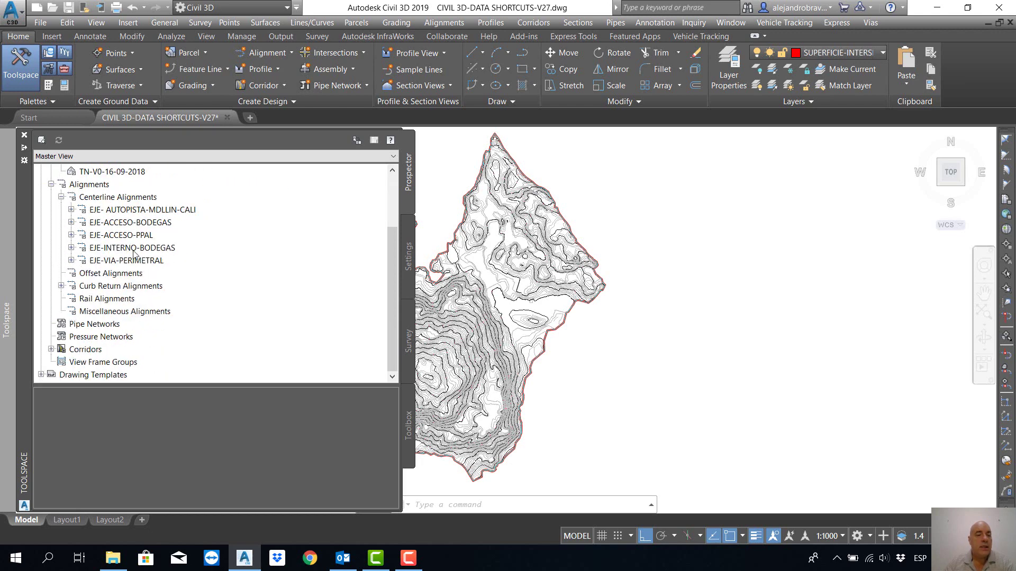
# - Examine the curb return alignments and corridors of the data shortcuts project, and collapse its tree
pyautogui.click(61, 286)
pyautogui.scroll(-2, 88, 290)
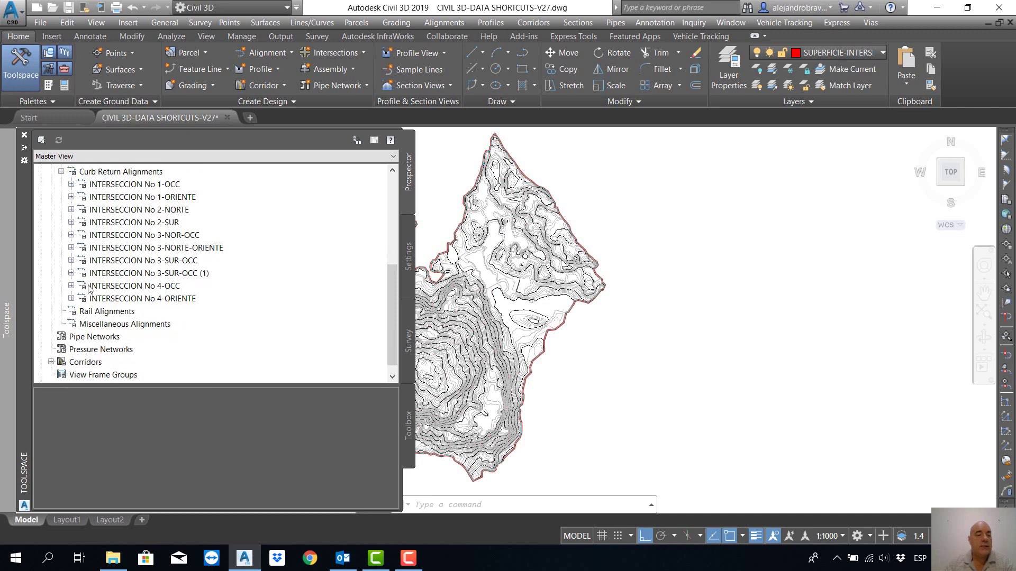
pyautogui.scroll(1, 113, 289)
pyautogui.scroll(1, 118, 289)
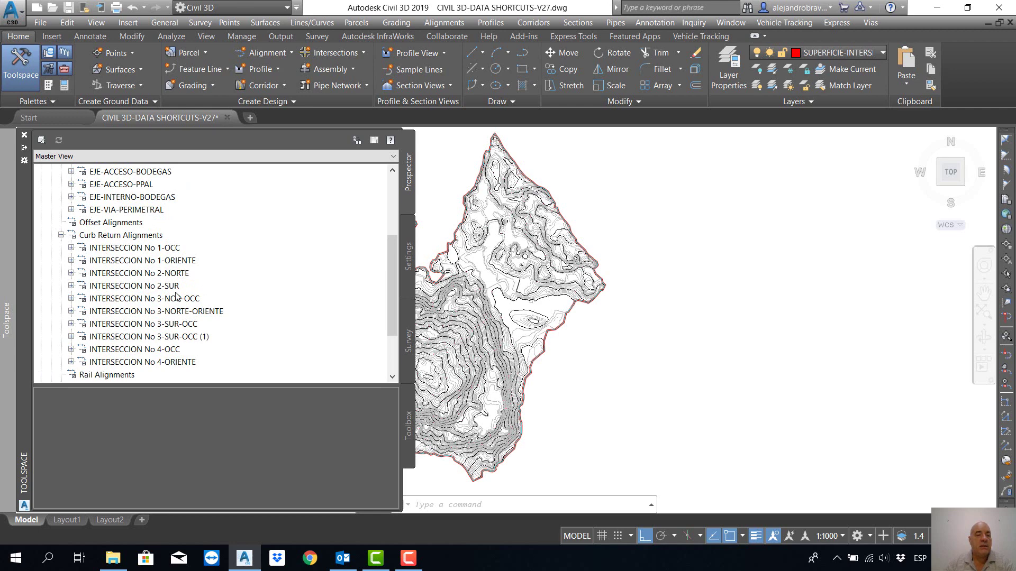
pyautogui.scroll(2, 178, 297)
pyautogui.moveTo(168, 275); pyautogui.dragTo(160, 274)
pyautogui.click(52, 209)
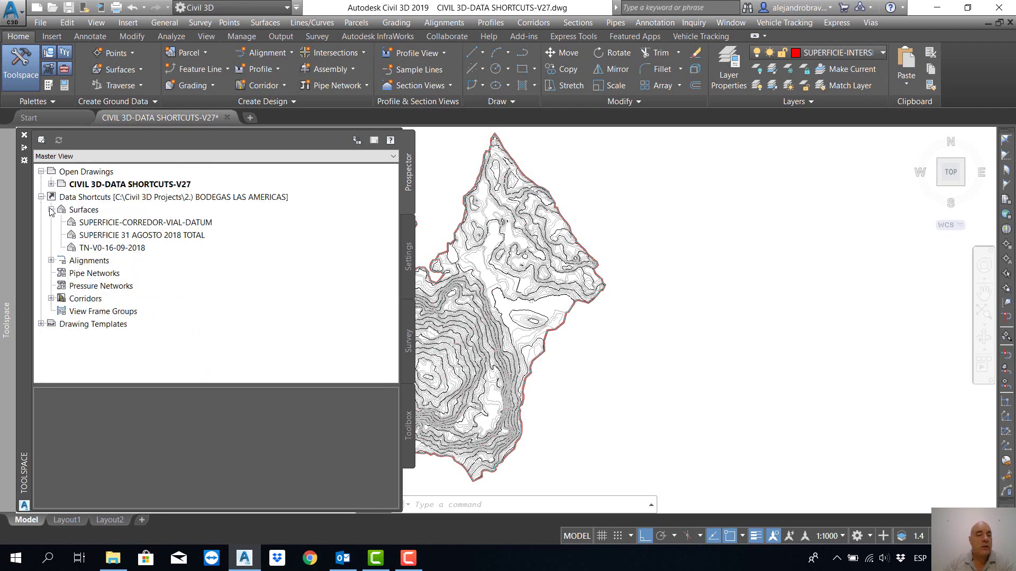
pyautogui.click(51, 298)
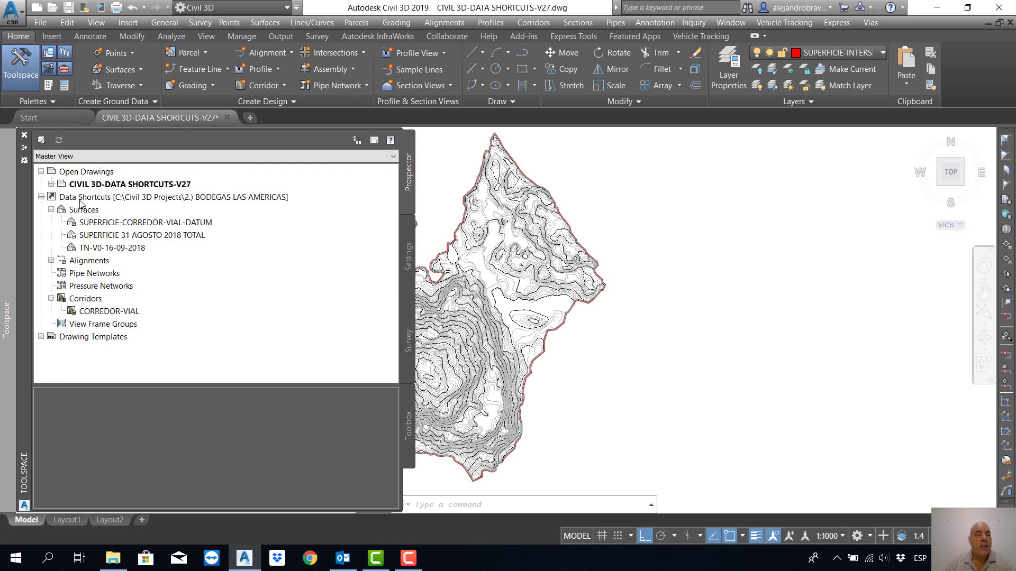
pyautogui.click(41, 198)
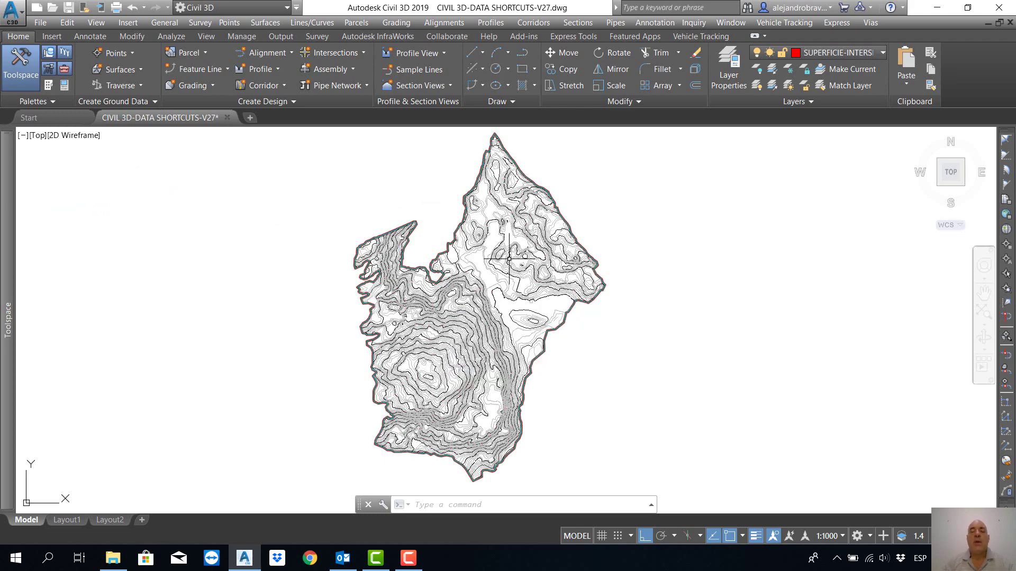
# - Locate the Civil 3D Projects folder on drive C: in File Explorer, and return to the drawing
pyautogui.moveTo(509, 259)
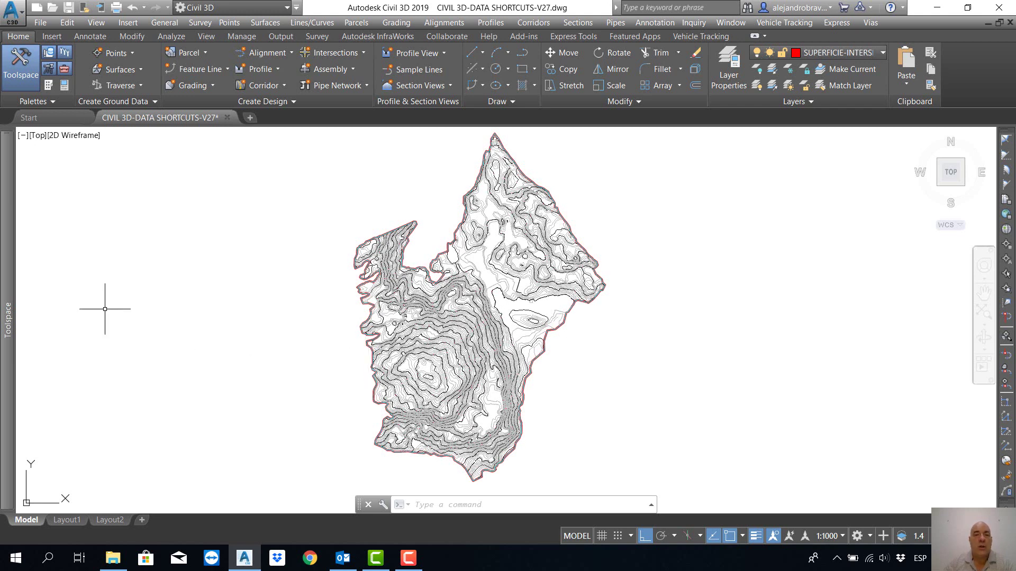
pyautogui.moveTo(5, 238)
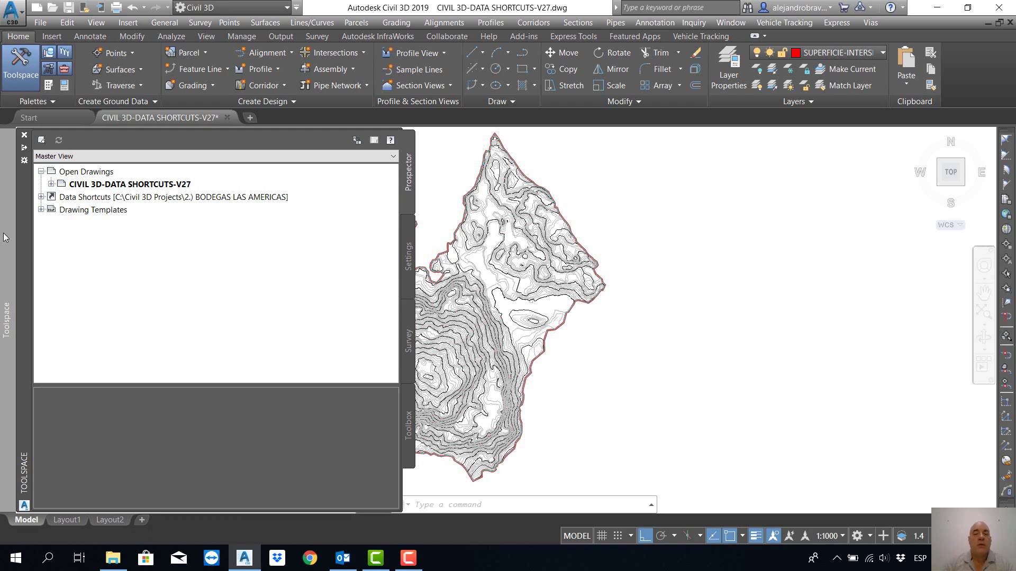
pyautogui.rightClick(90, 201)
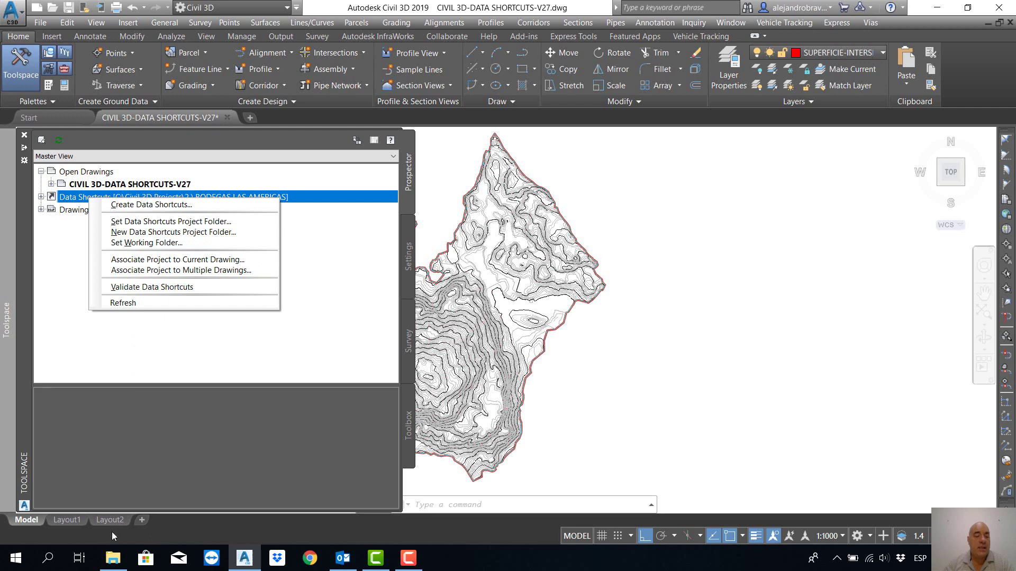
pyautogui.click(113, 559)
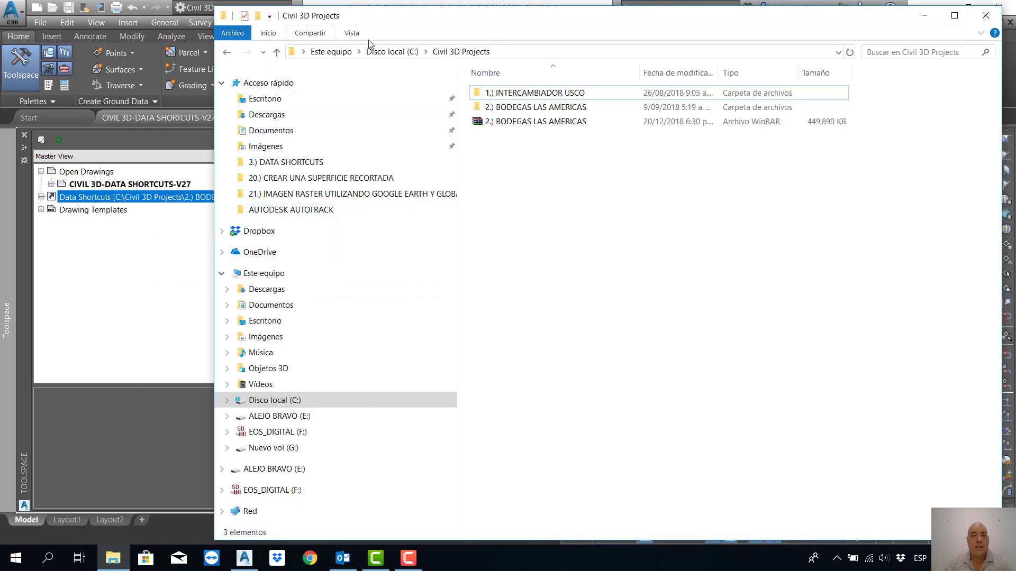
pyautogui.click(403, 52)
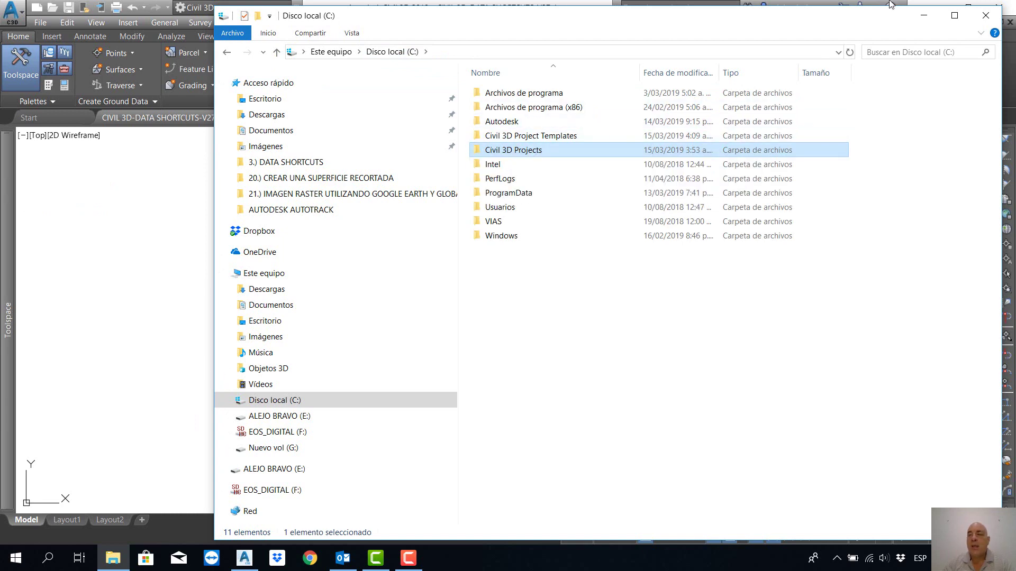
pyautogui.click(924, 15)
# - Set the data shortcuts working folder to Civil 3D Projects on drive C:
pyautogui.moveTo(3, 286)
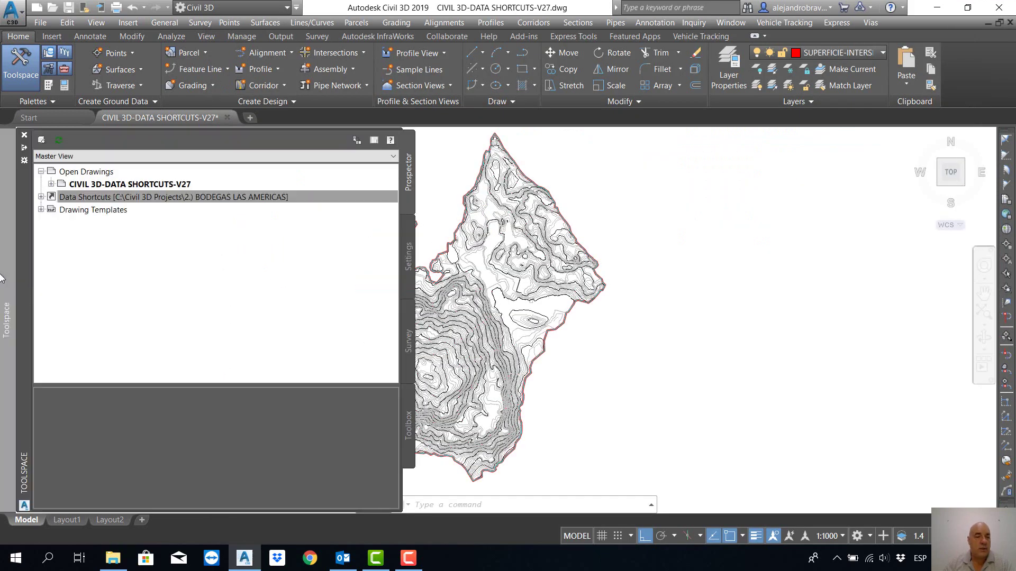
pyautogui.rightClick(108, 199)
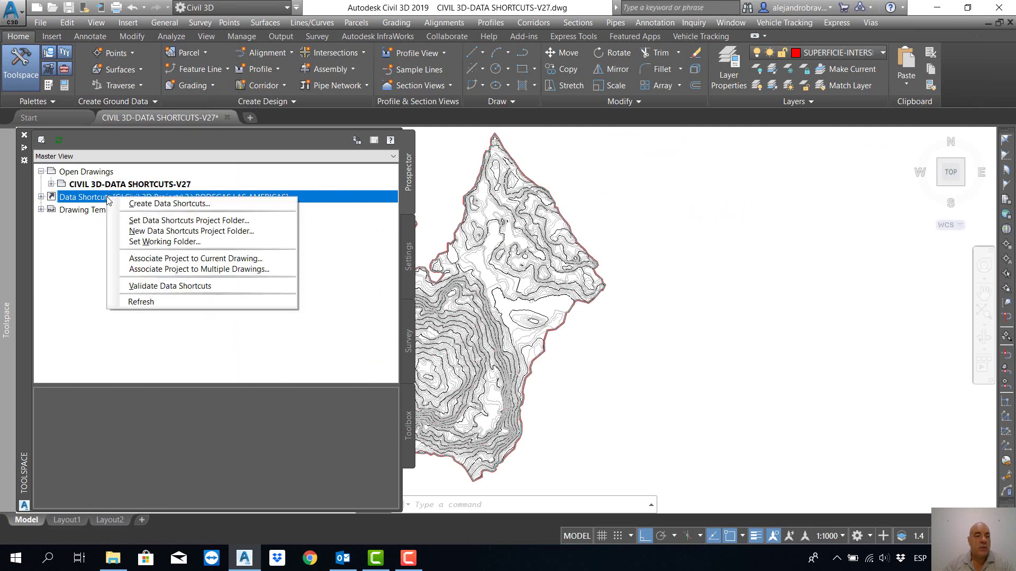
pyautogui.click(182, 242)
pyautogui.moveTo(589, 242); pyautogui.dragTo(591, 275)
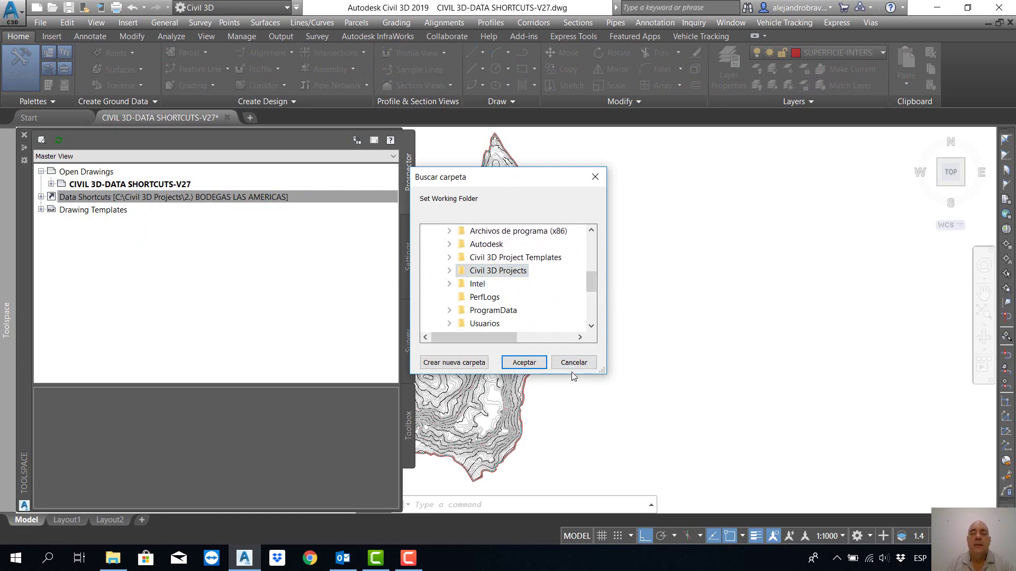
pyautogui.click(525, 363)
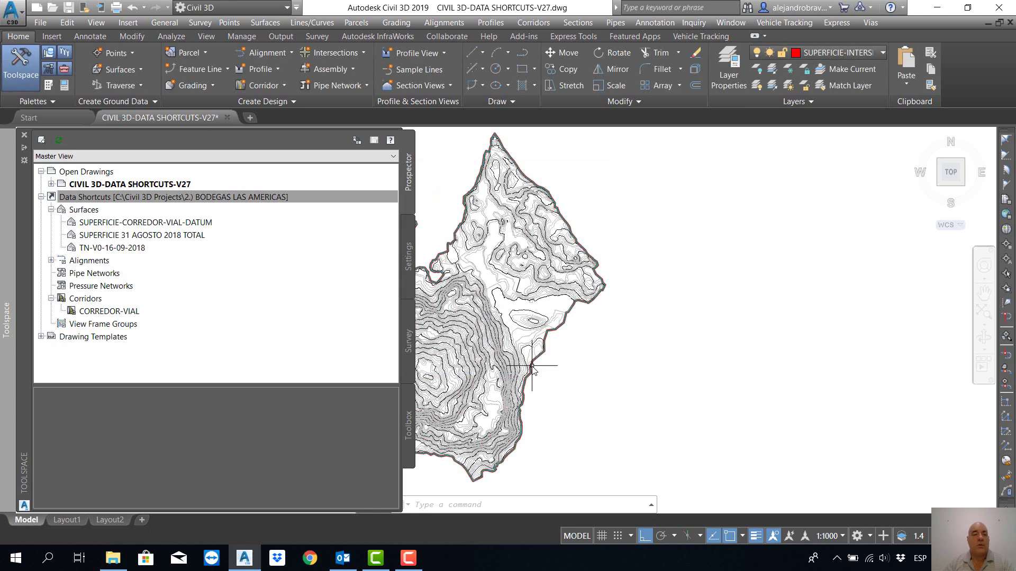
pyautogui.click(292, 286)
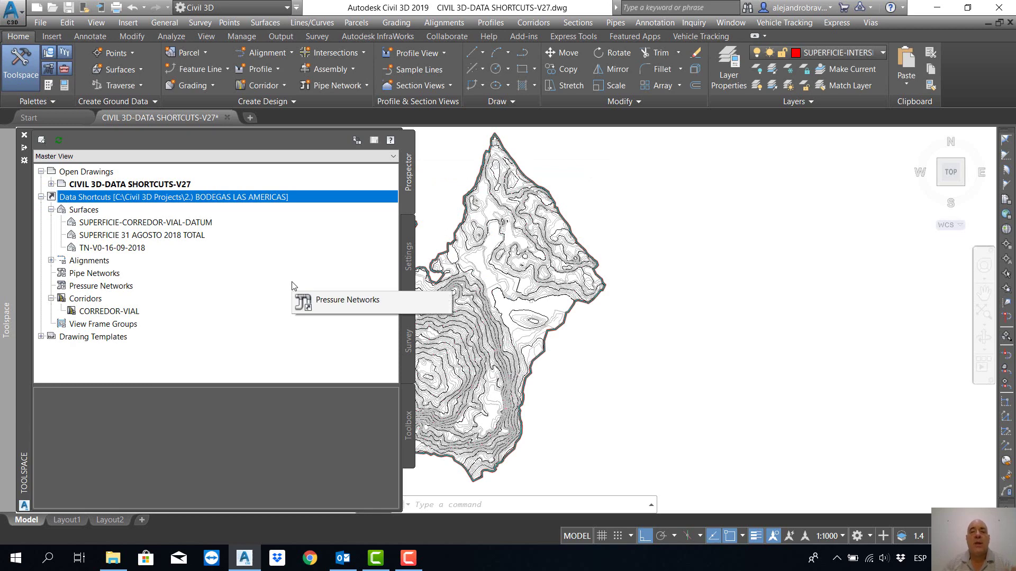
# - Start a new data shortcuts project folder and name it "3.) TOTURIAL DATA SHORTCUTS"
pyautogui.rightClick(251, 202)
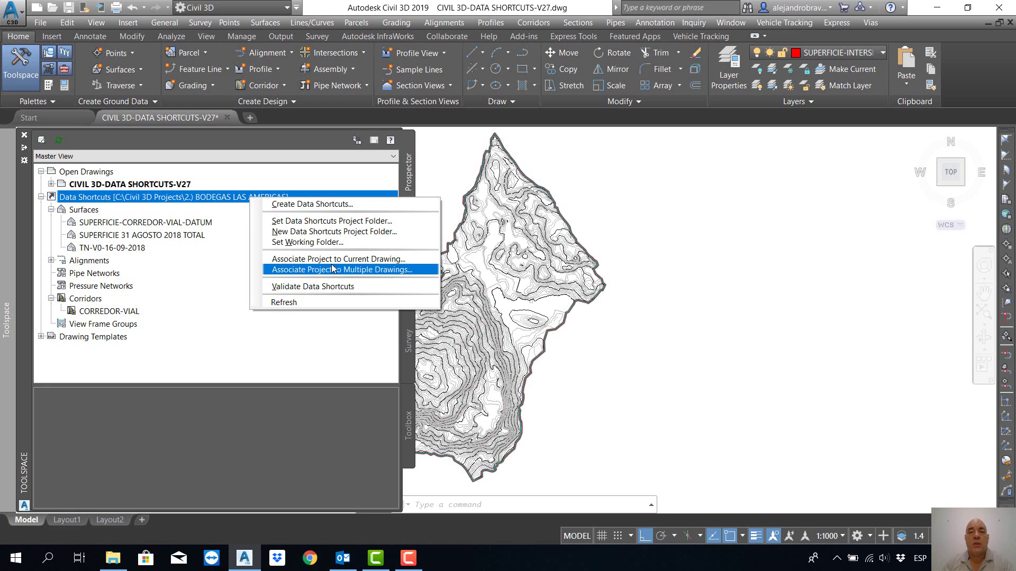
pyautogui.click(319, 233)
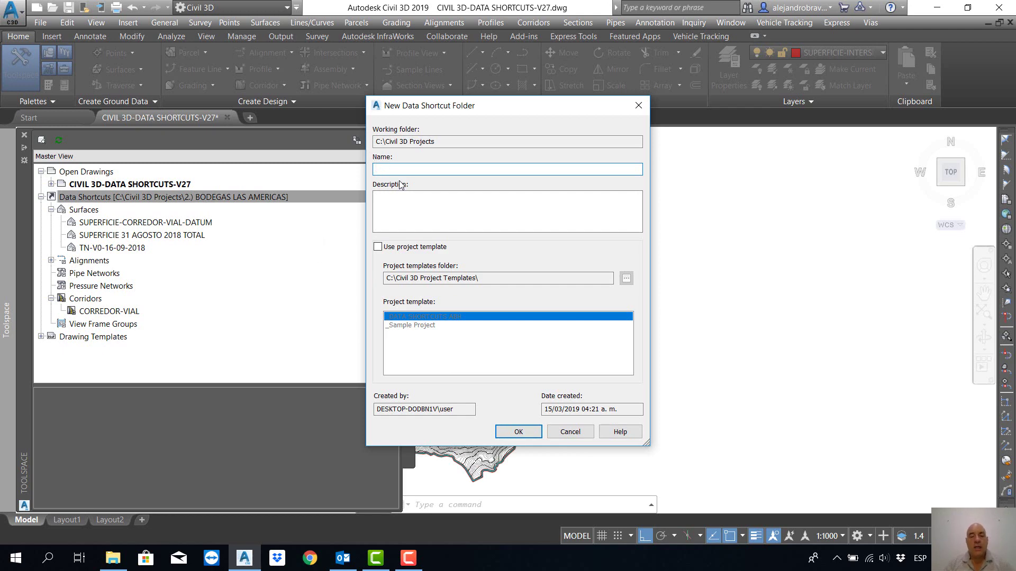
pyautogui.write('T')
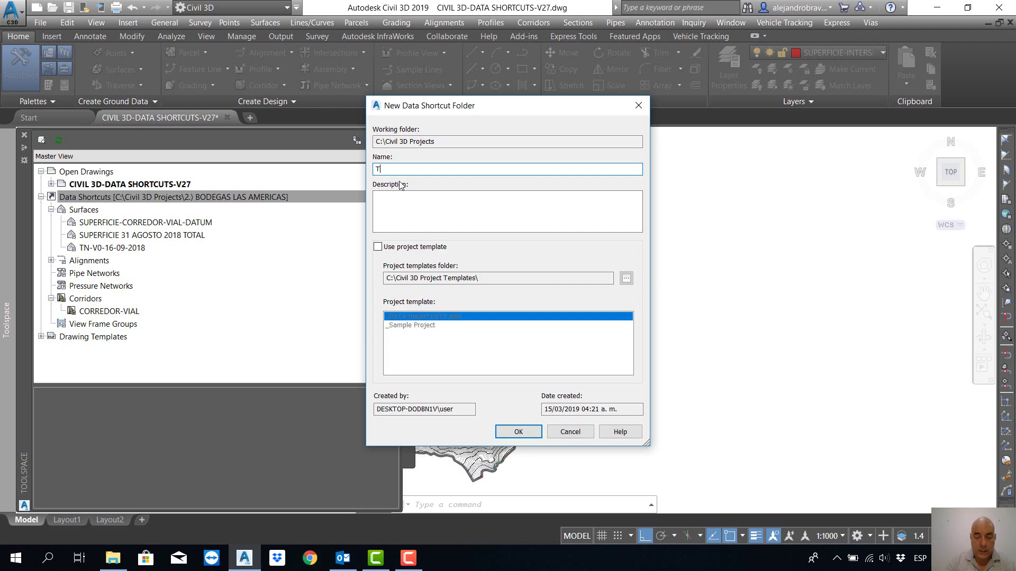
pyautogui.write('OTURIAL DATA')
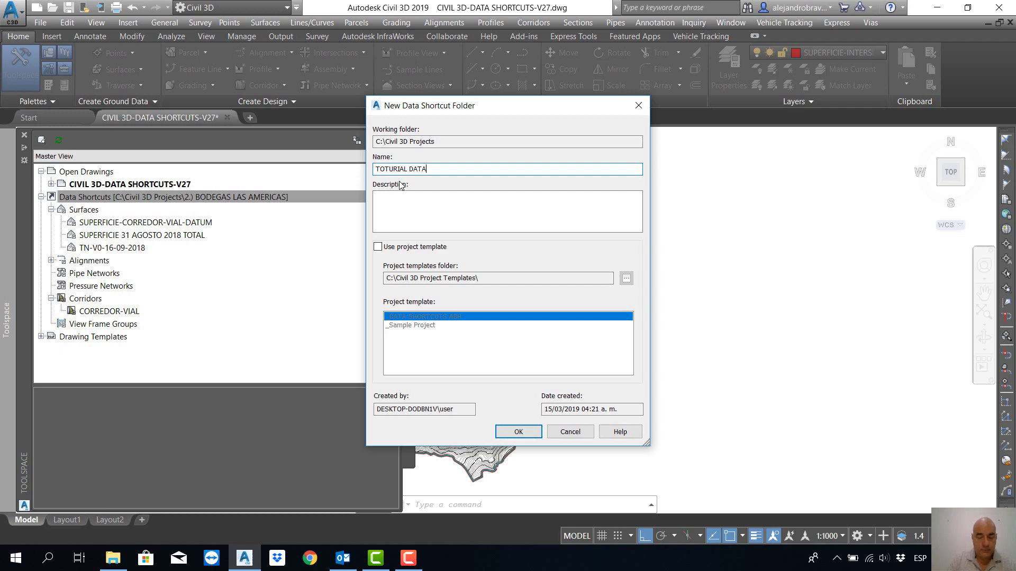
pyautogui.write(' SHORTCUTS')
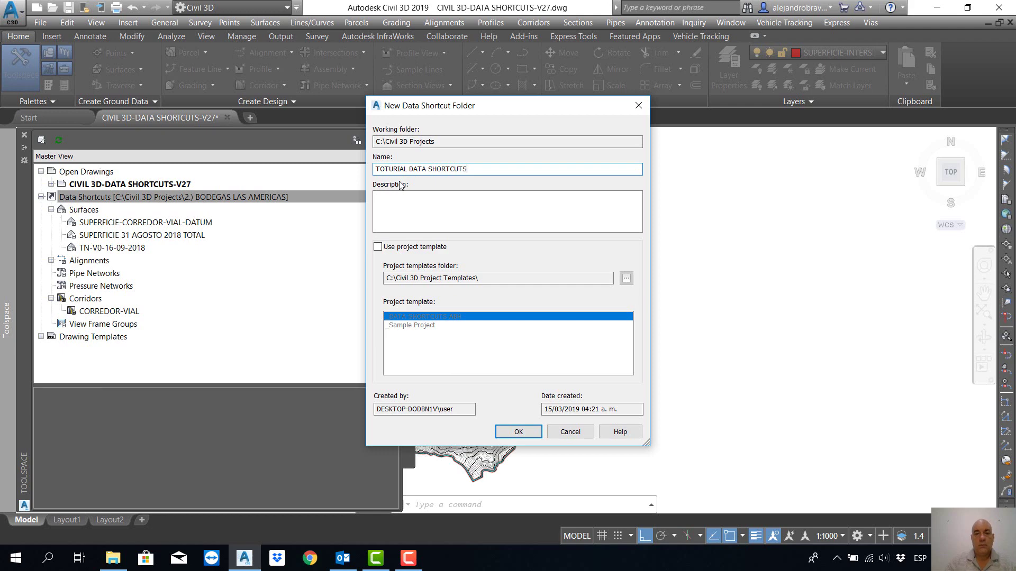
pyautogui.click(376, 169)
pyautogui.write('3.')
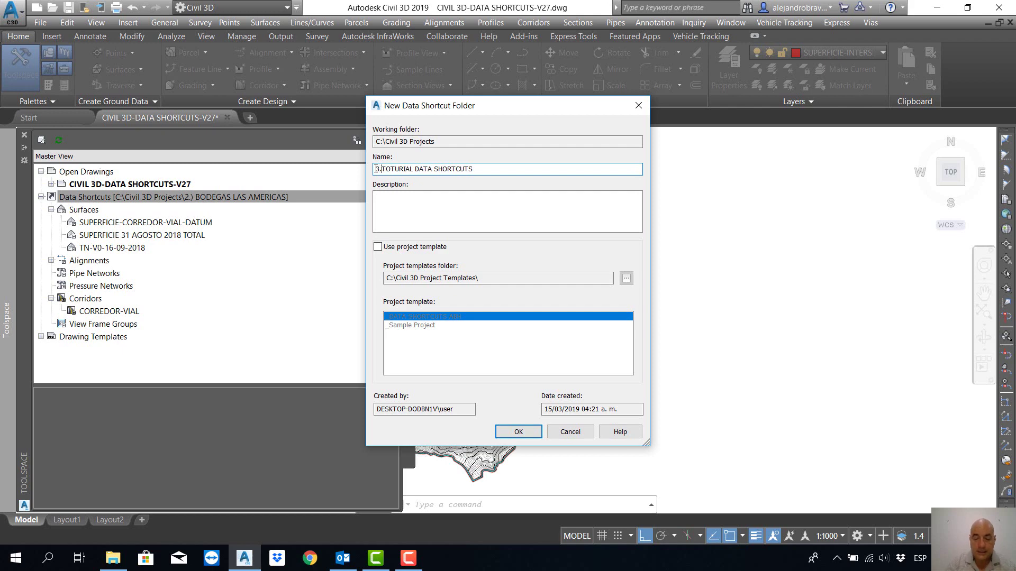
pyautogui.write(')')
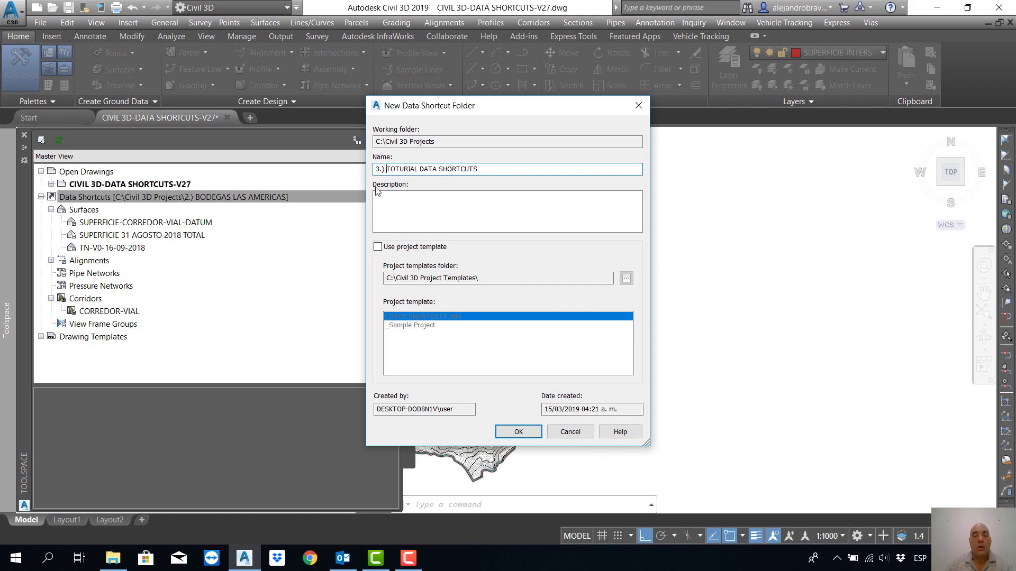
# - Describe the new project folder as "Curso de Master en civil 3d 15 de Marzo de 2019" and create it from the _DATA SHORTCUTS ABH project template
pyautogui.click(391, 207)
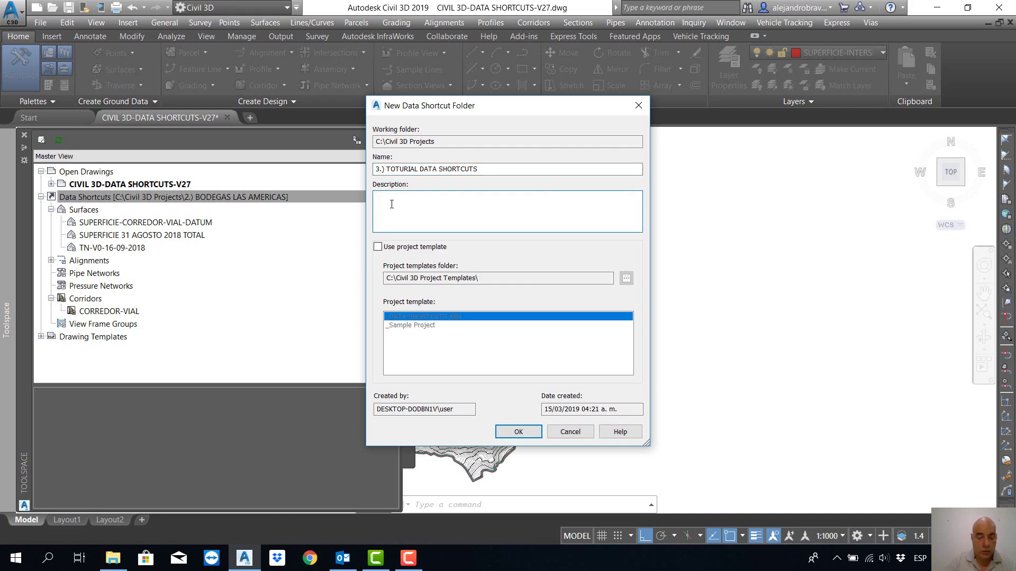
pyautogui.write('Curso de Master en civ')
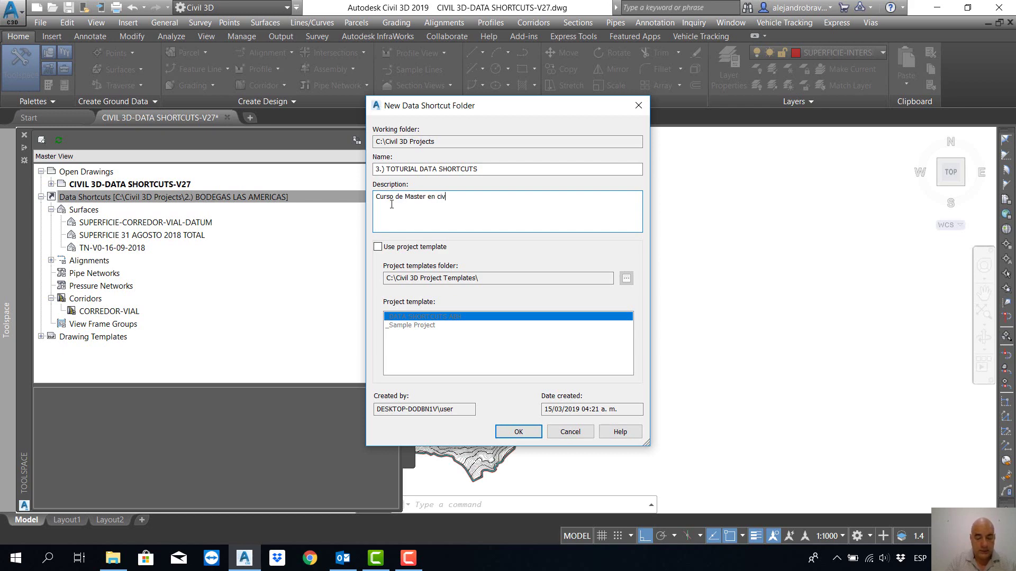
pyautogui.write('il 3d')
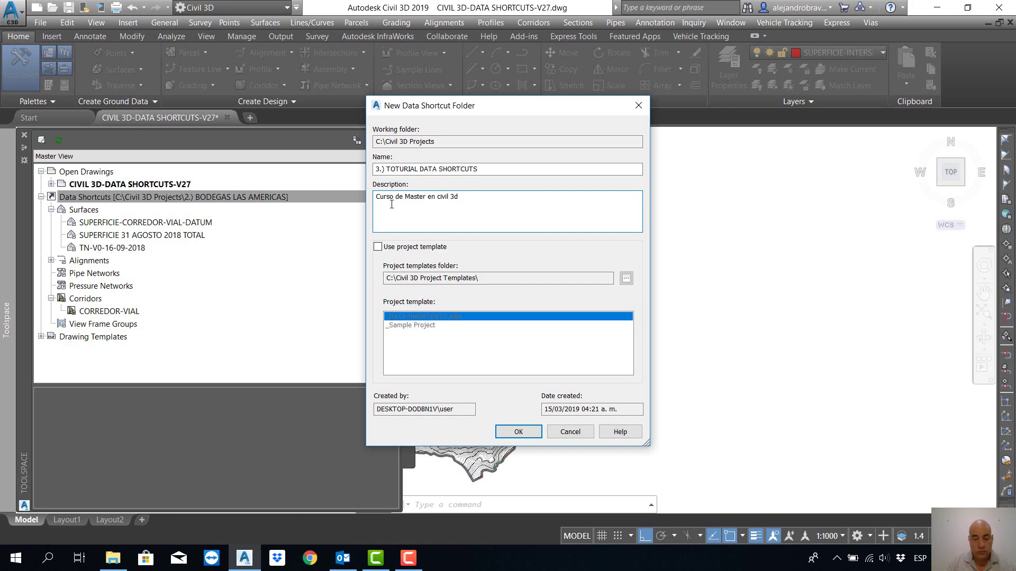
pyautogui.write(' 15 de ')
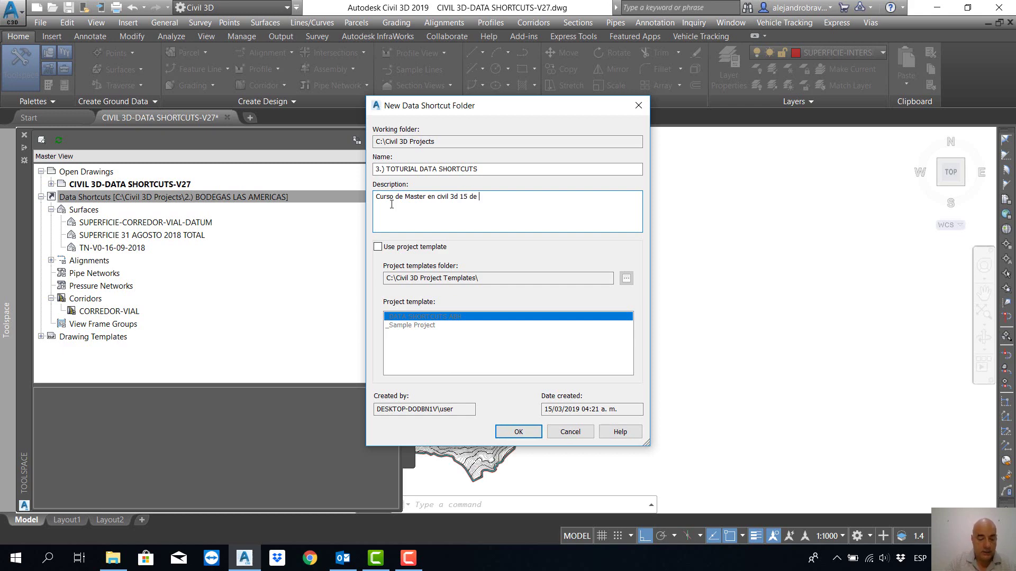
pyautogui.write('Marzo d')
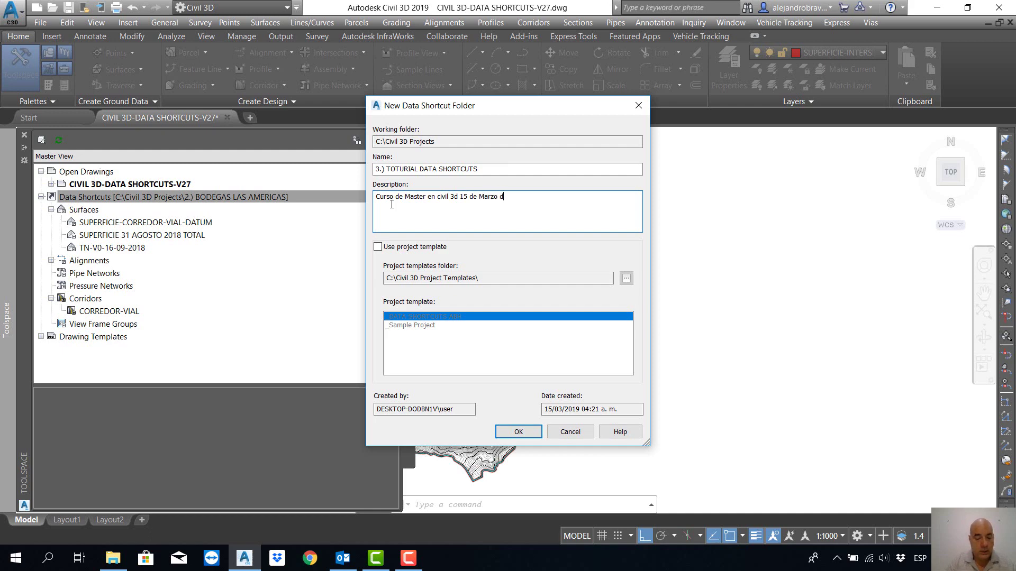
pyautogui.write('e 2019')
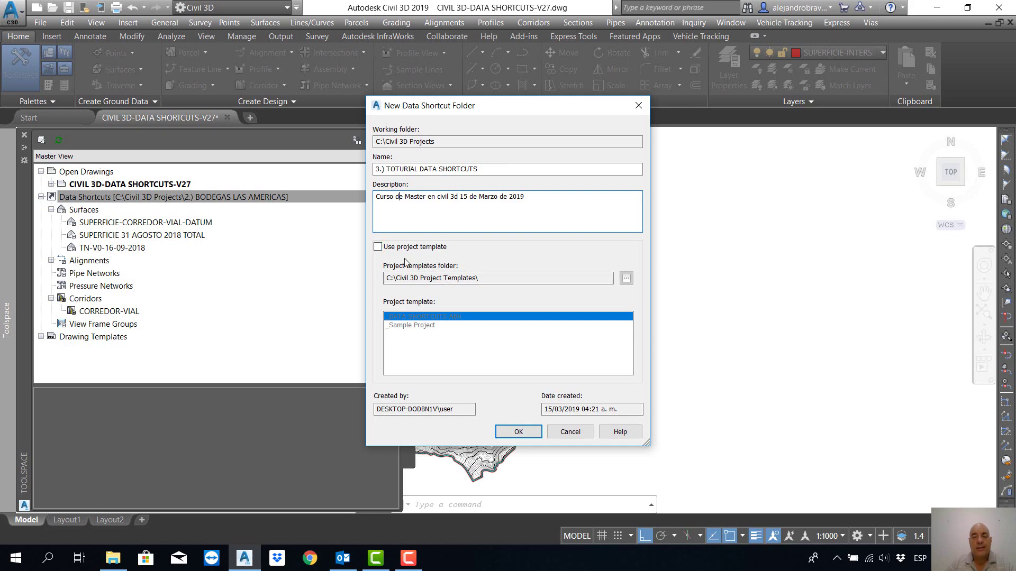
pyautogui.click(378, 247)
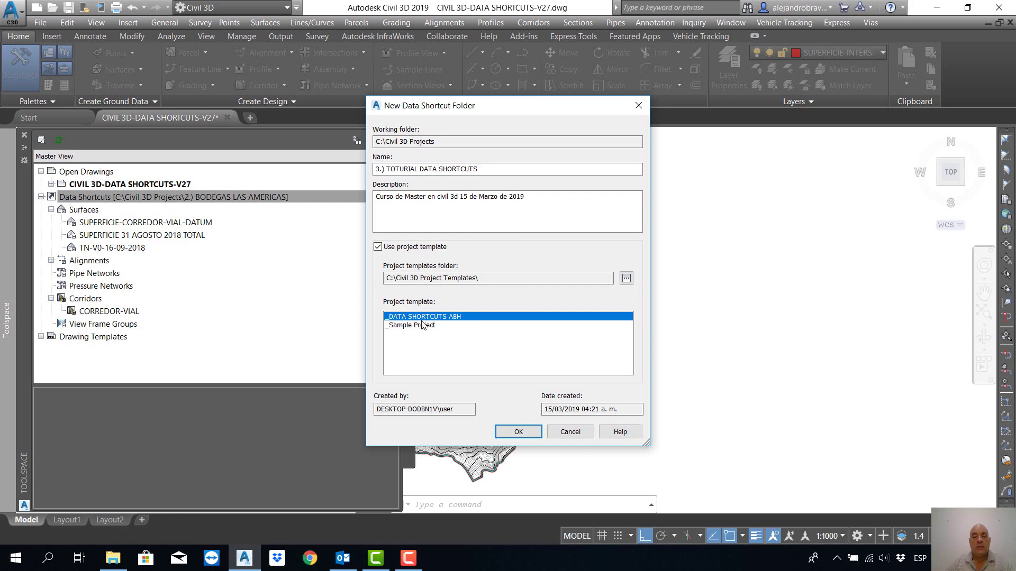
pyautogui.click(518, 432)
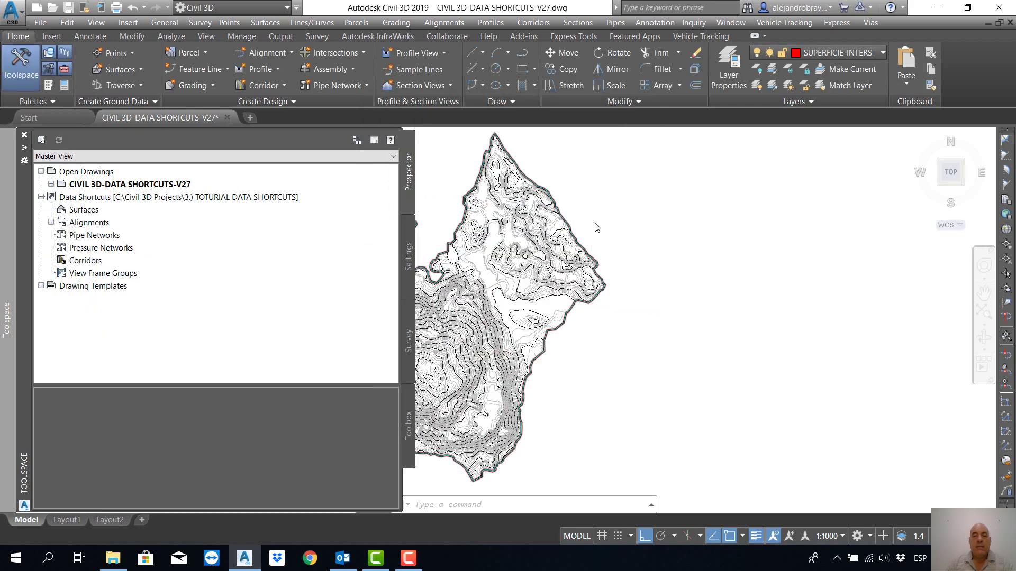
# - In File Explorer, examine the DISEÑOS DEL PROYECTO and PLANOS DE PLOTEO subfolders of the 3.) TOTURIAL DATA SHORTCUTS project folder
pyautogui.click(113, 560)
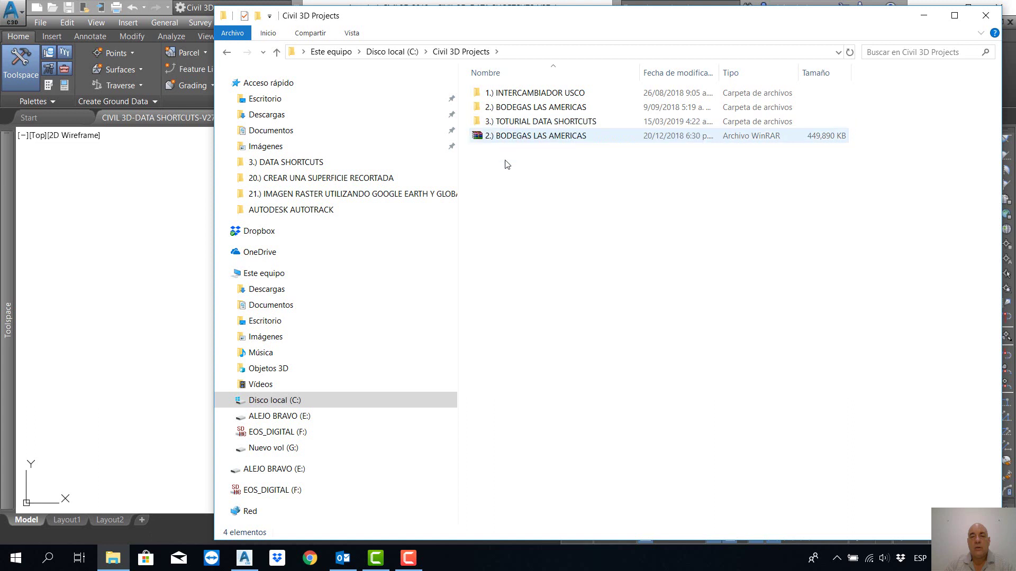
pyautogui.doubleClick(508, 123)
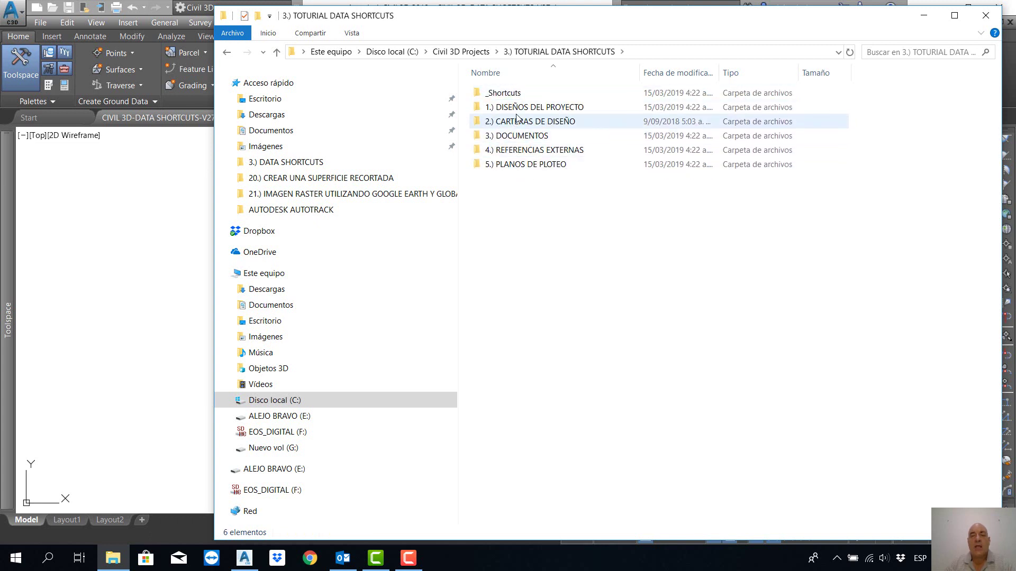
pyautogui.doubleClick(533, 106)
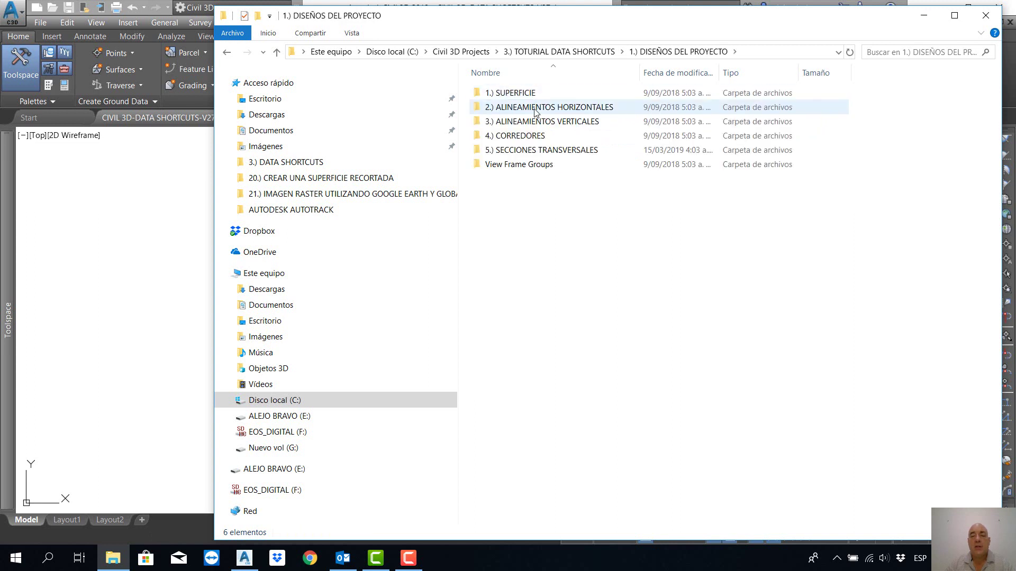
pyautogui.click(227, 52)
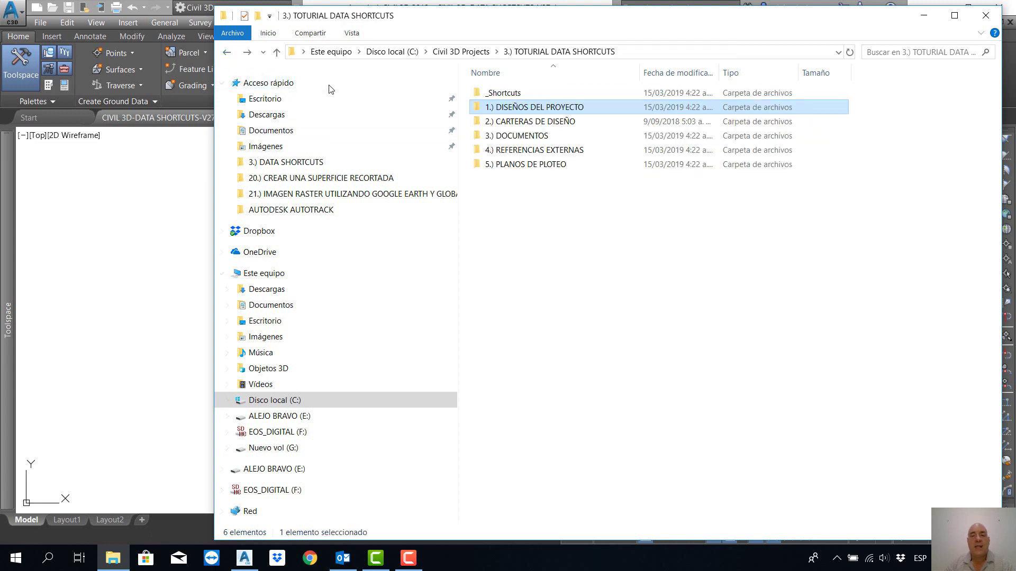
pyautogui.doubleClick(511, 165)
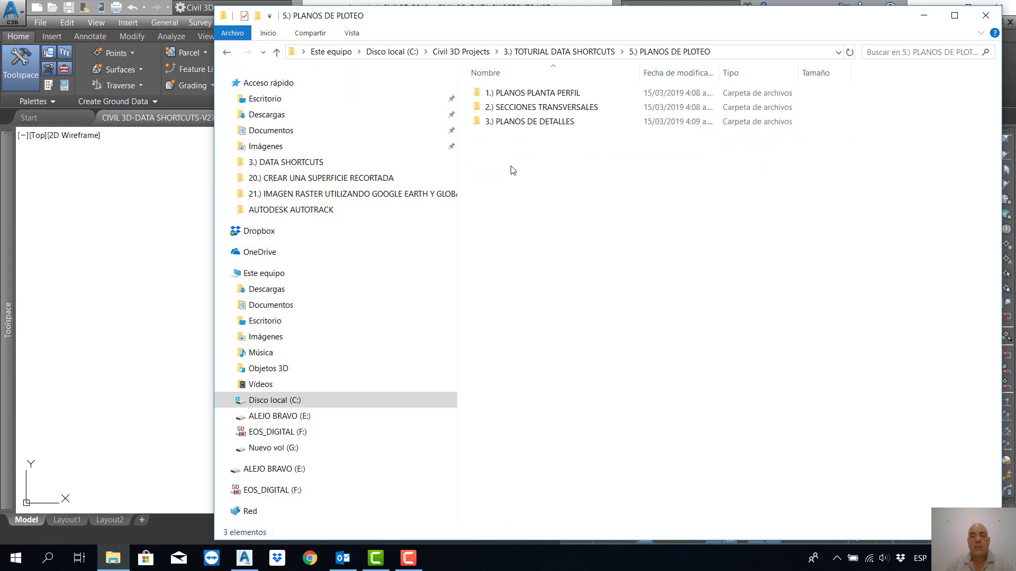
pyautogui.click(228, 55)
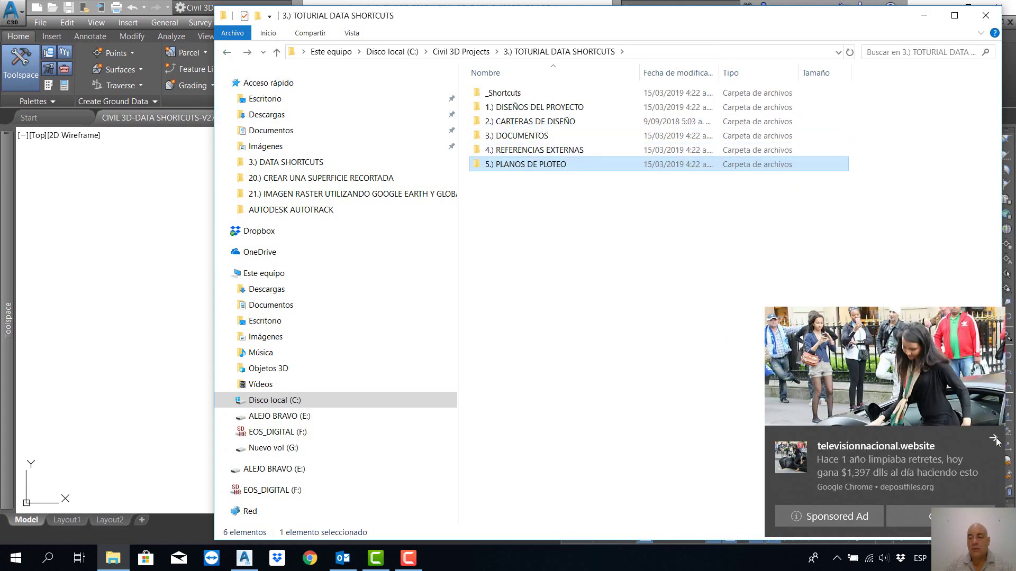
pyautogui.click(995, 439)
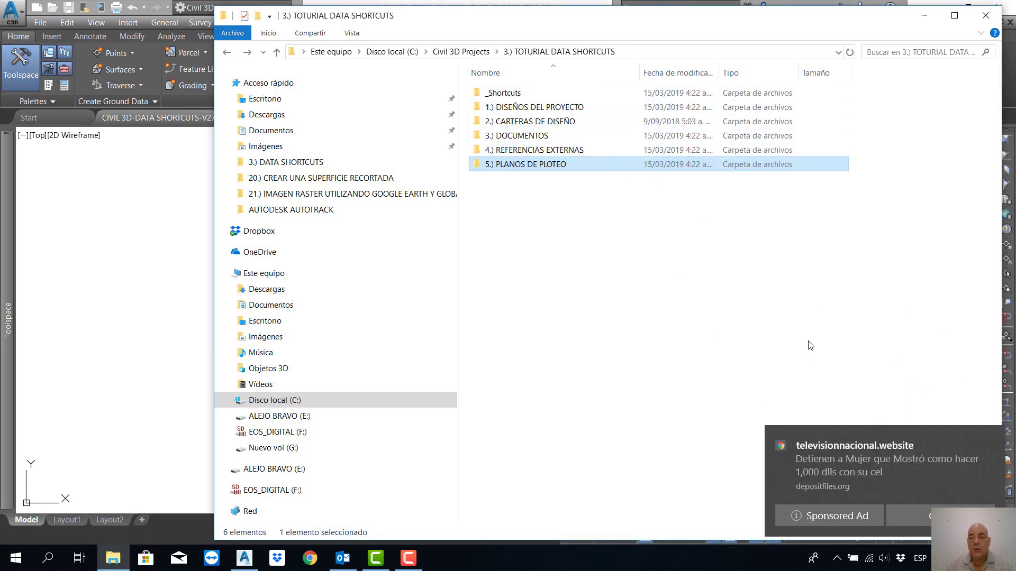
# - Examine the contents of the project's _Shortcuts folder, and close File Explorer to return to the drawing
pyautogui.click(503, 95)
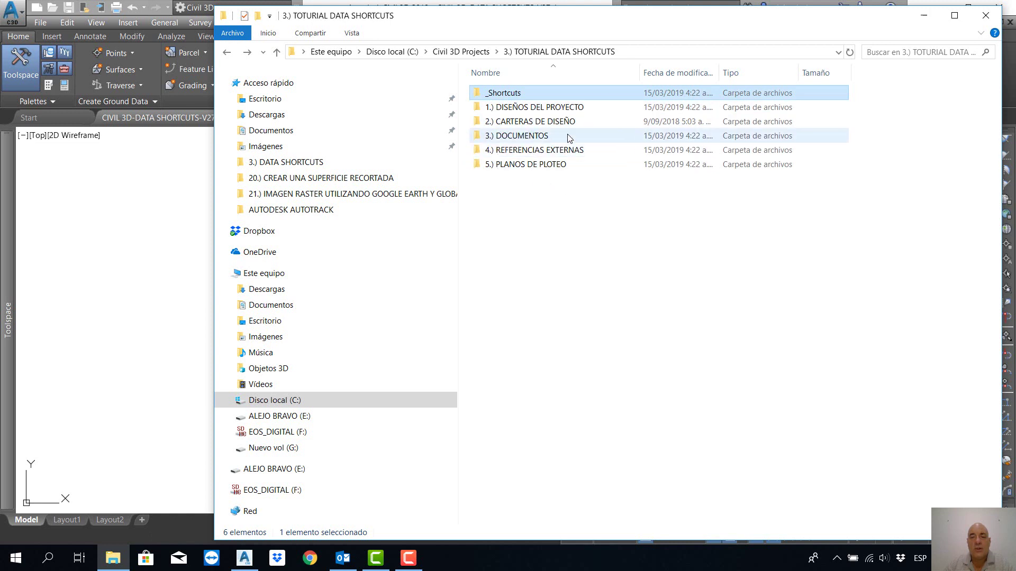
pyautogui.moveTo(569, 136)
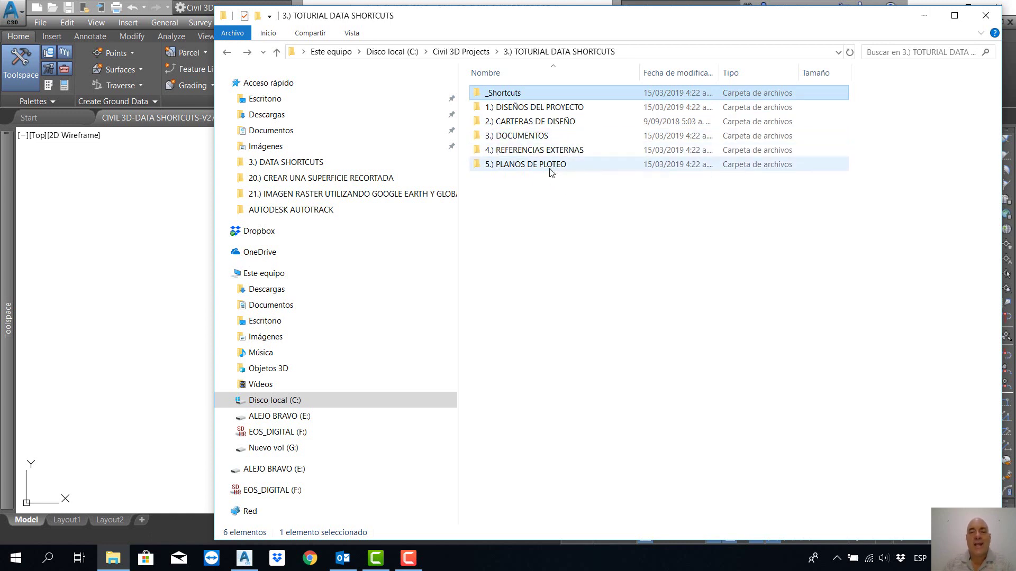
pyautogui.moveTo(530, 117)
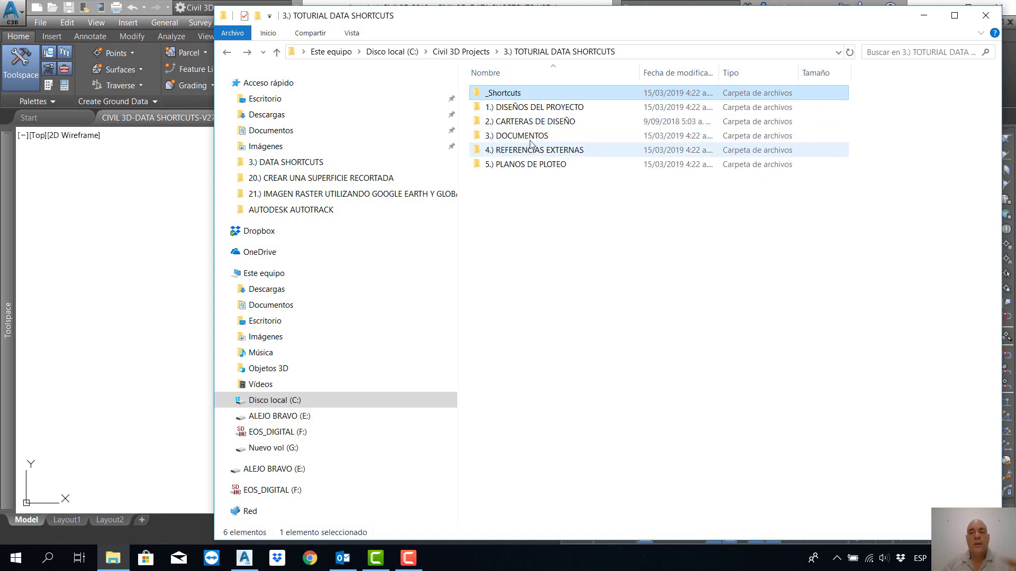
pyautogui.doubleClick(508, 96)
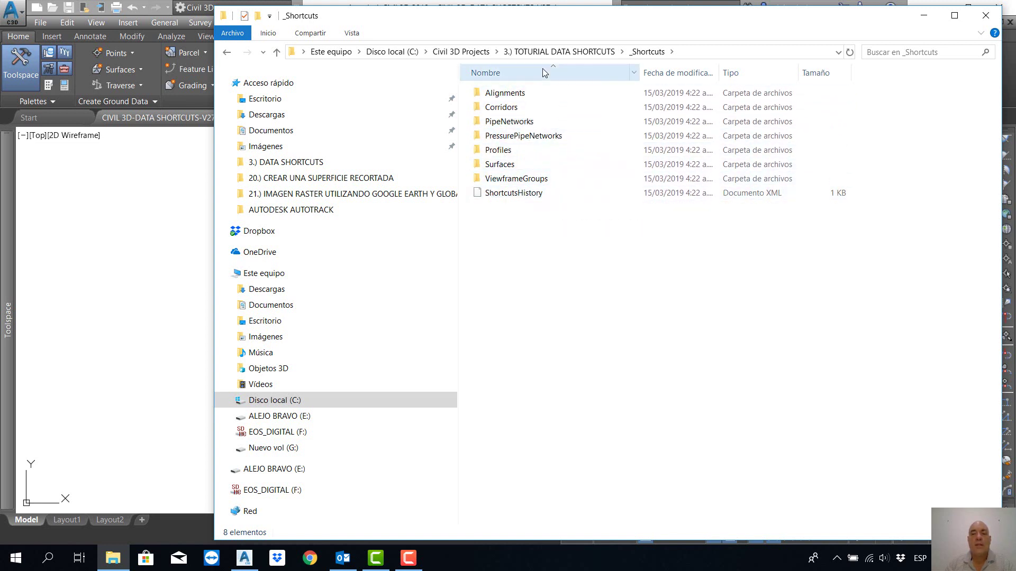
pyautogui.click(529, 51)
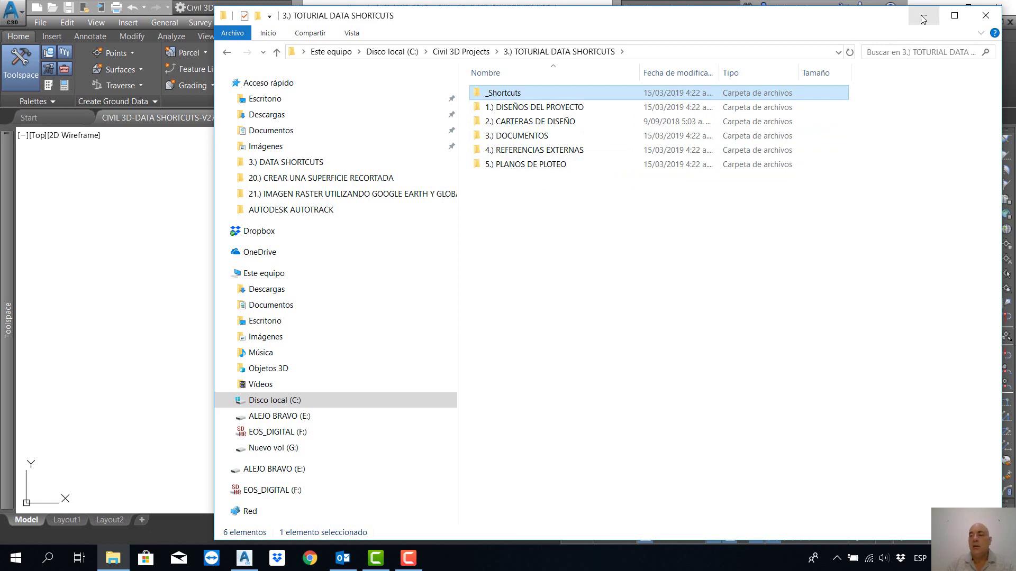
pyautogui.click(984, 18)
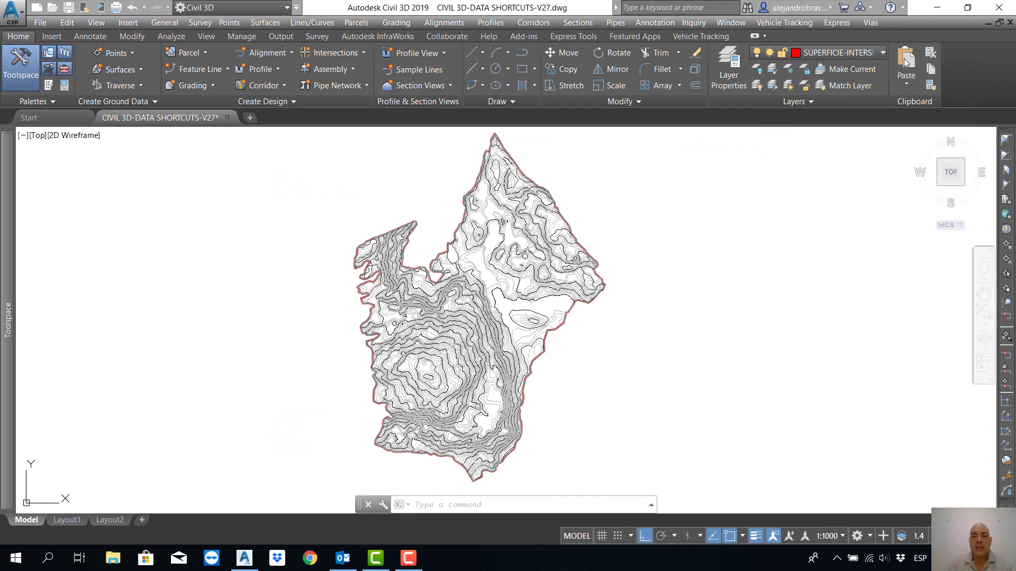
# - Start saving a copy of the drawing in the 1.) SUPERFICIE folder, under DISEÑOS DEL PROYECTO in the 3.) TOTURIAL DATA SHORTCUTS project on drive C:
pyautogui.moveTo(602, 207); pyautogui.dragTo(588, 208, button='middle')
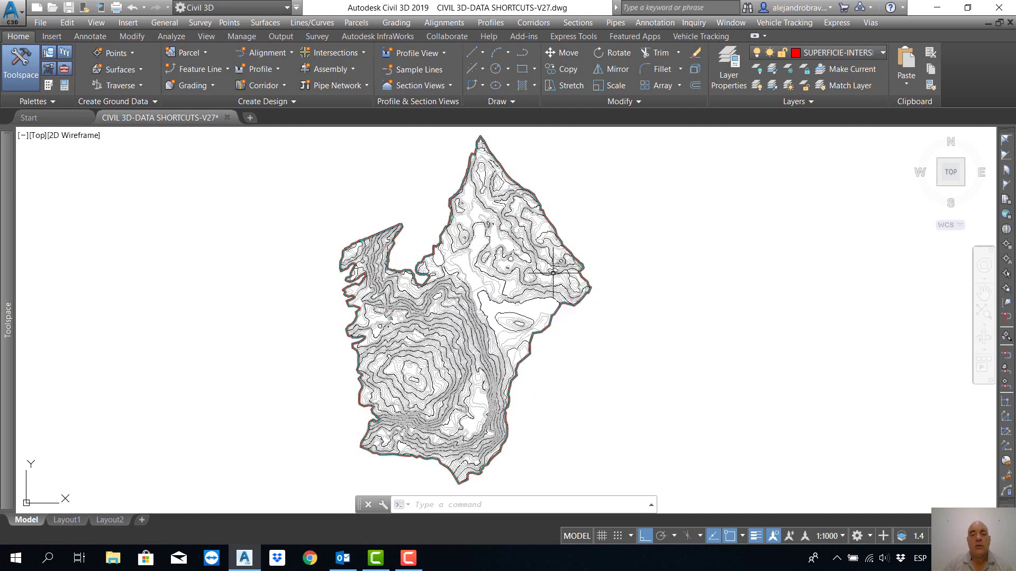
pyautogui.click(20, 14)
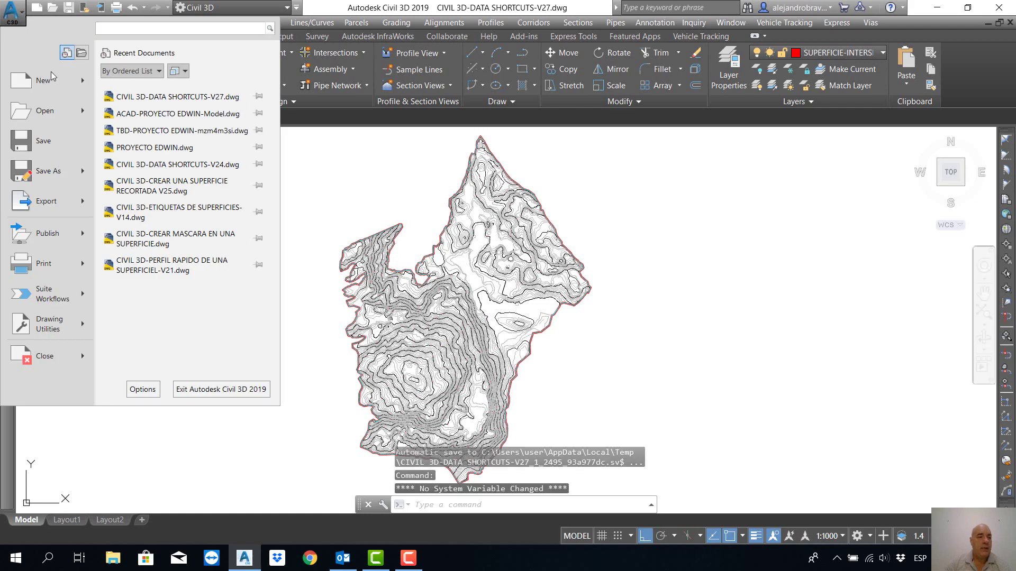
pyautogui.click(57, 170)
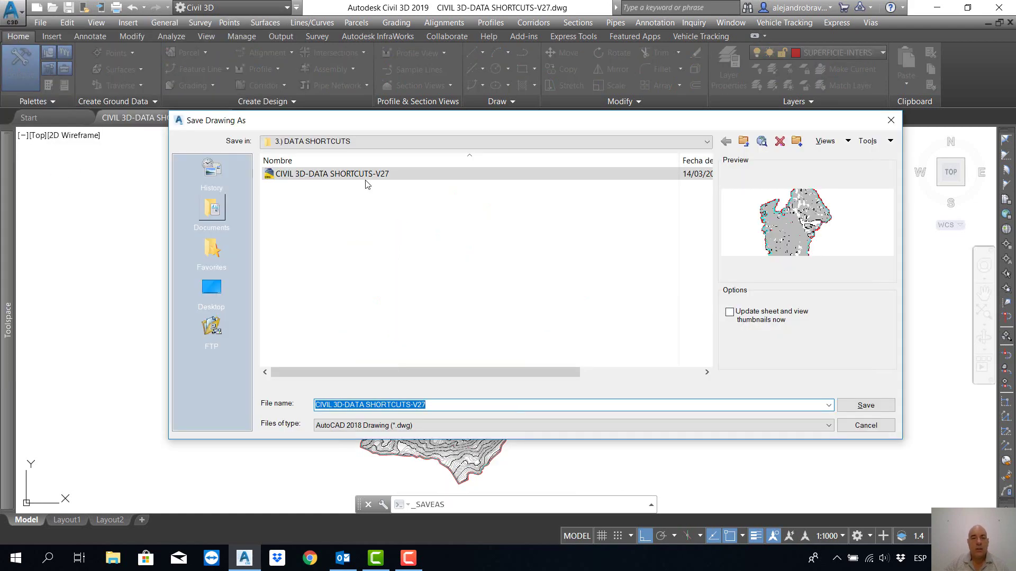
pyautogui.click(352, 142)
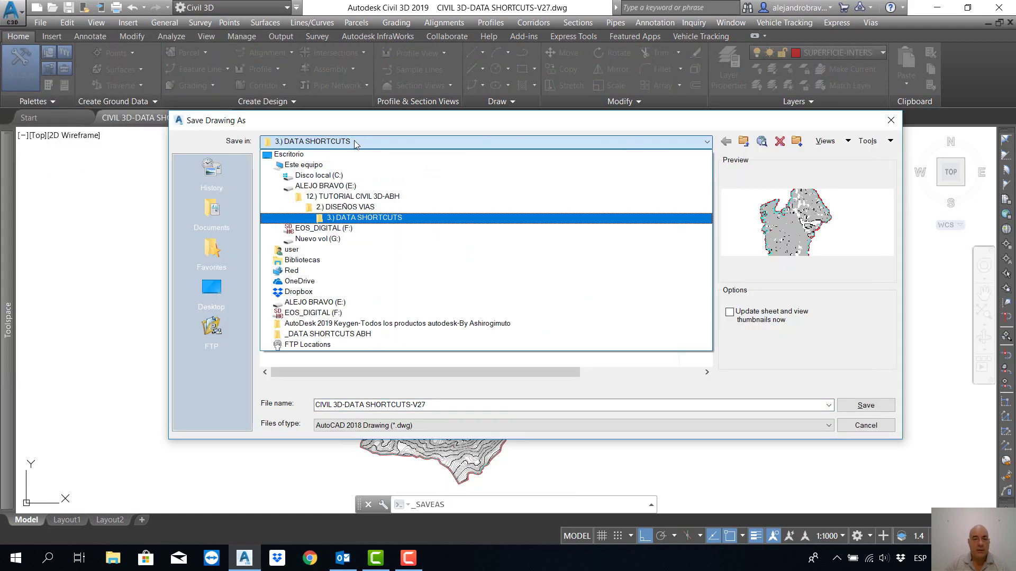
pyautogui.click(339, 176)
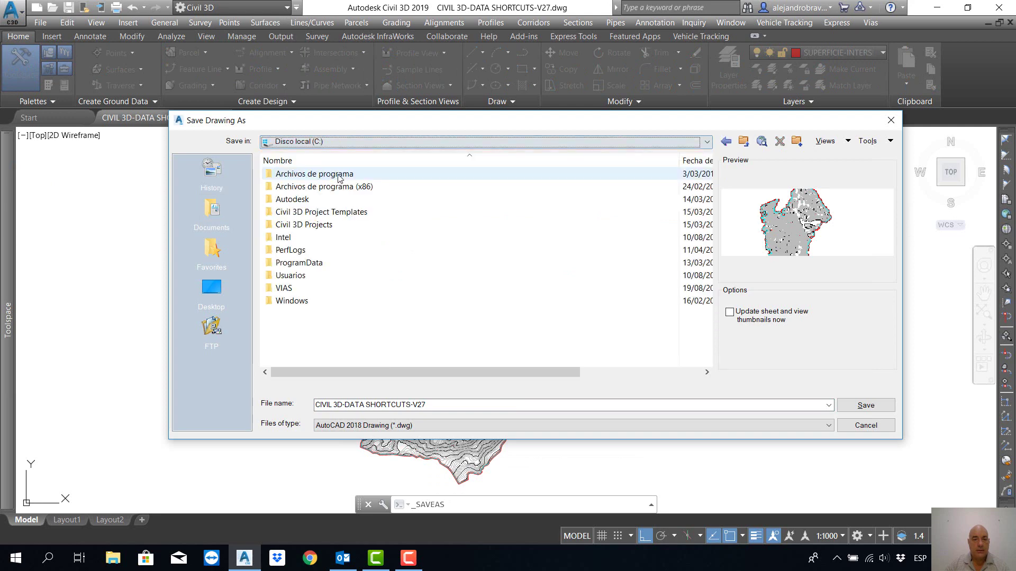
pyautogui.doubleClick(320, 225)
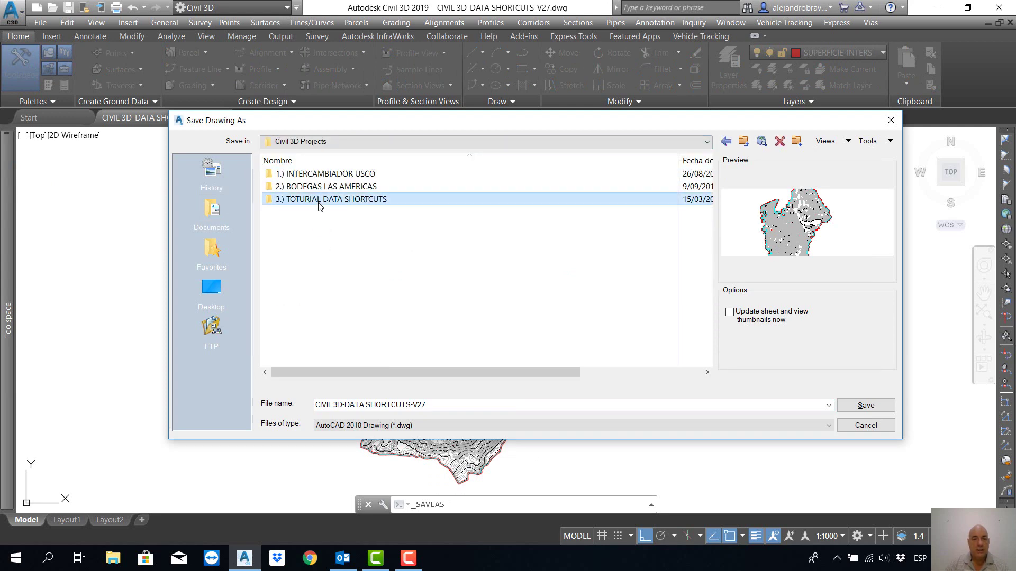
pyautogui.doubleClick(320, 201)
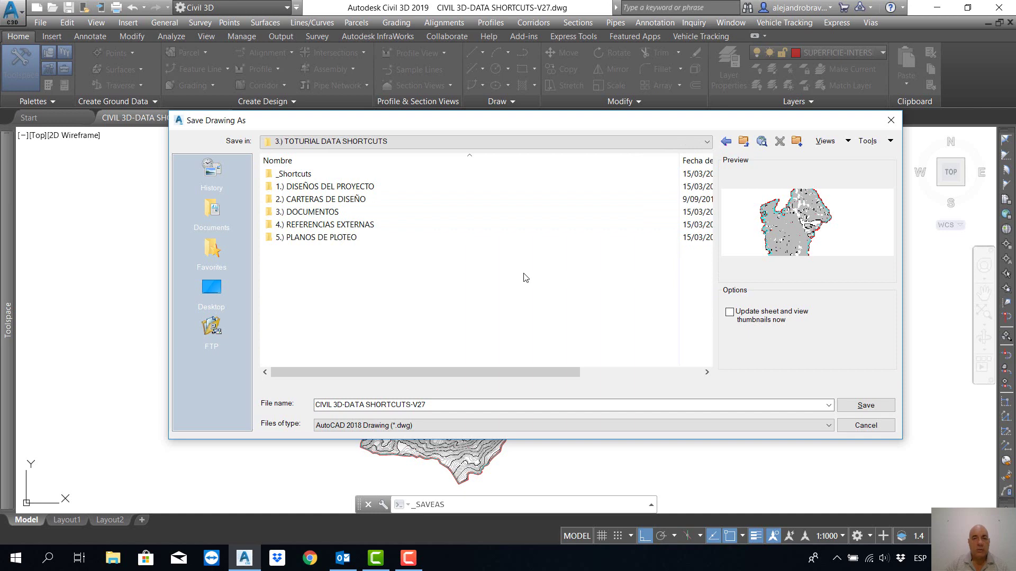
pyautogui.doubleClick(310, 188)
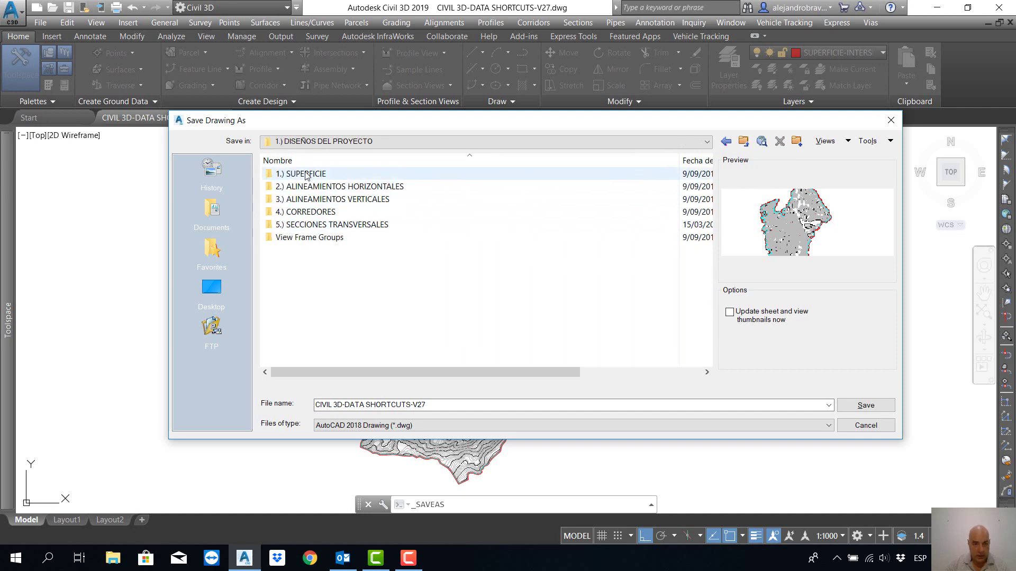
pyautogui.click(307, 175)
pyautogui.doubleClick(306, 175)
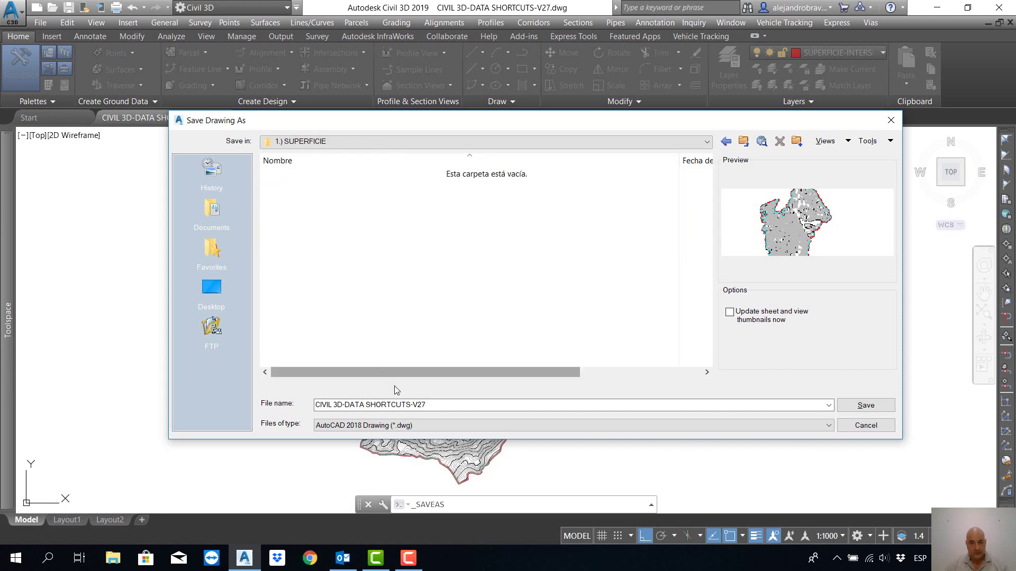
# - Name the drawing copy "LEVANTAMIENTO TN-01-03-2019" and save it as an AutoCAD 2018 drawing
pyautogui.click(436, 403)
pyautogui.write('su')
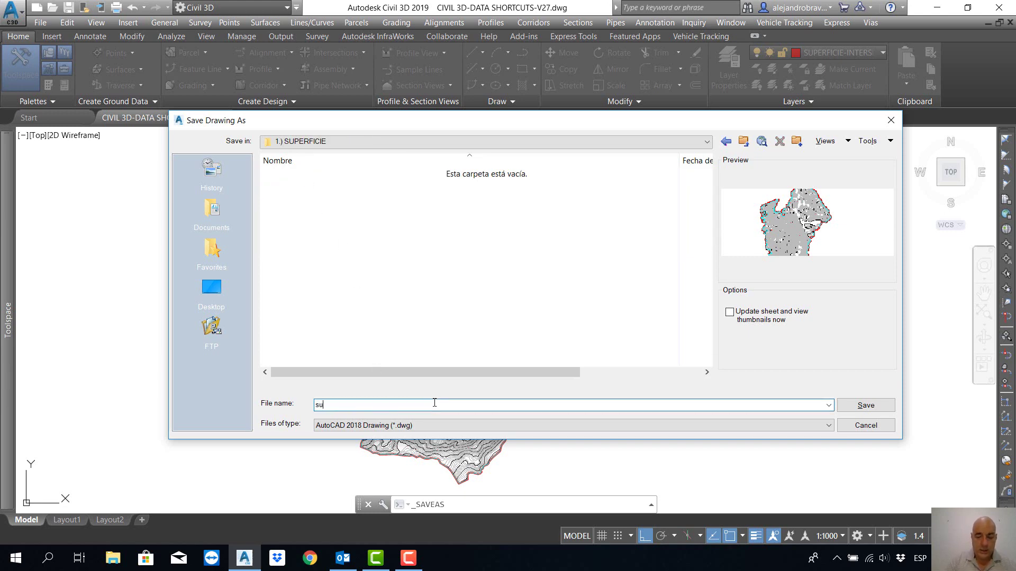
pyautogui.write('levantamien')
pyautogui.press('BackSpace')
pyautogui.press('BackSpace')
pyautogui.press('BackSpace')
pyautogui.press('BackSpace')
pyautogui.press('BackSpace')
pyautogui.press('BackSpace')
pyautogui.press('BackSpace')
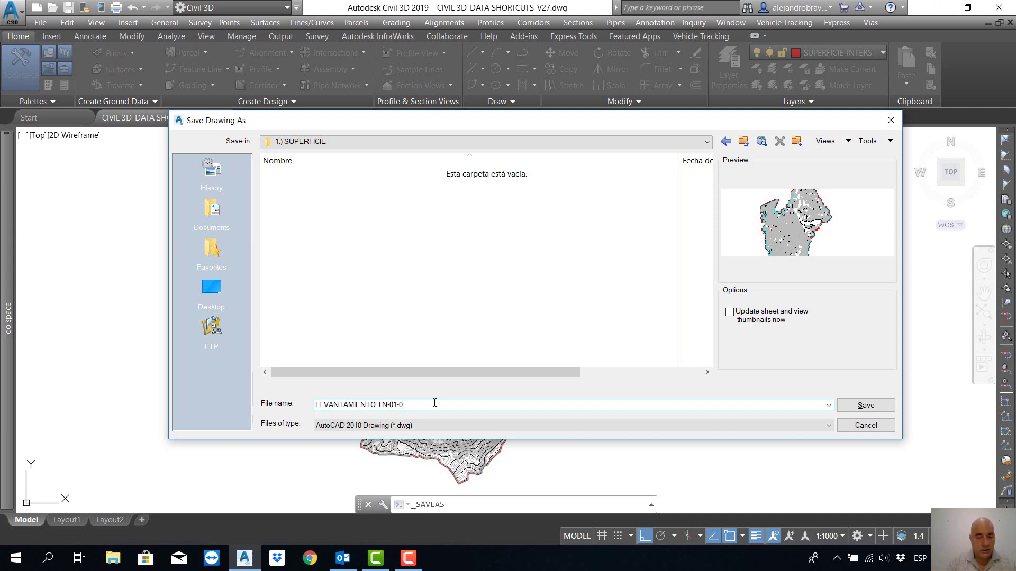
pyautogui.write('2019')
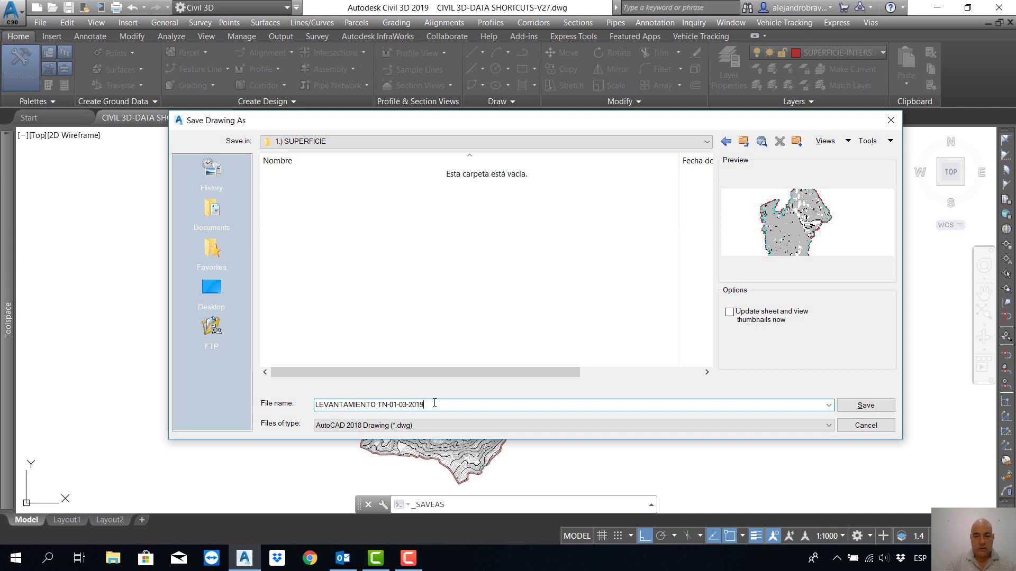
pyautogui.click(870, 406)
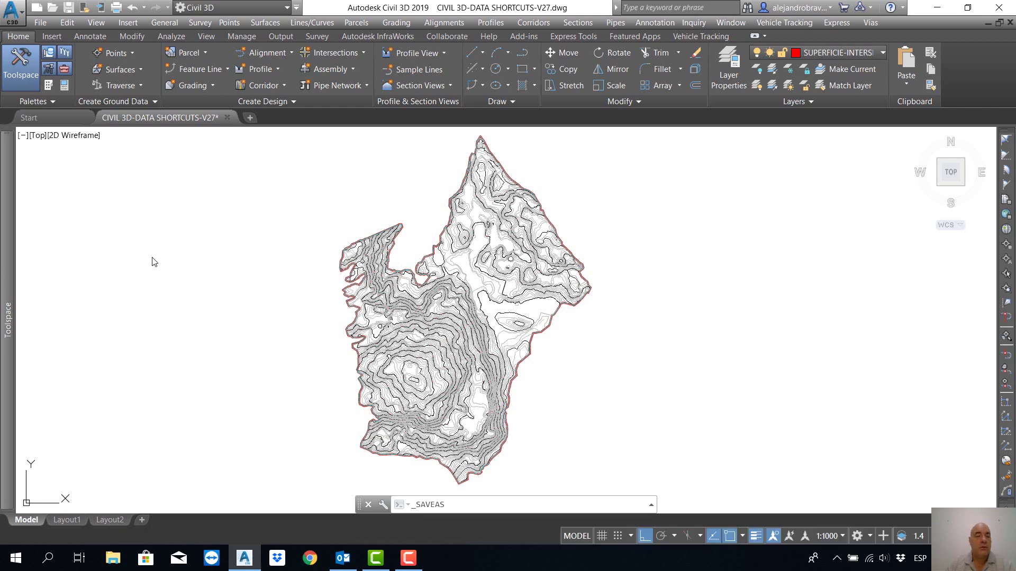
pyautogui.click(139, 235)
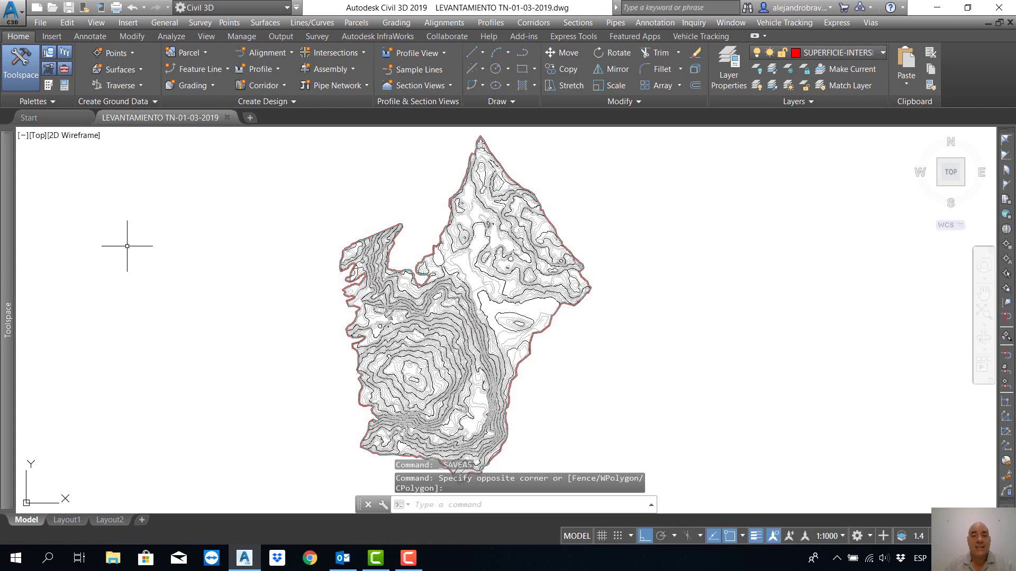
# - Associate the 3.) TOTURIAL DATA SHORTCUTS project to the current drawing and save the drawing
pyautogui.moveTo(8, 201)
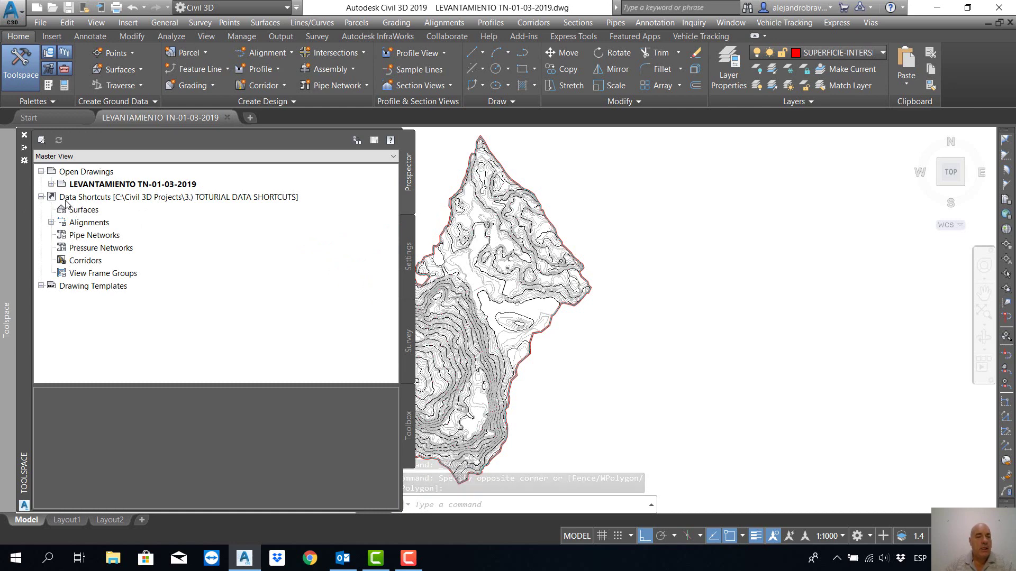
pyautogui.rightClick(105, 199)
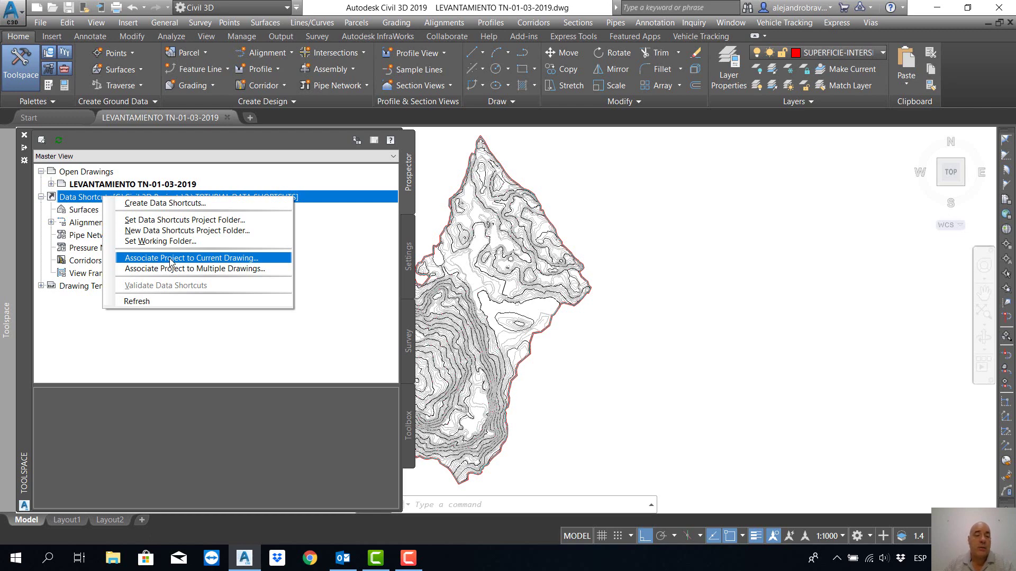
pyautogui.click(170, 258)
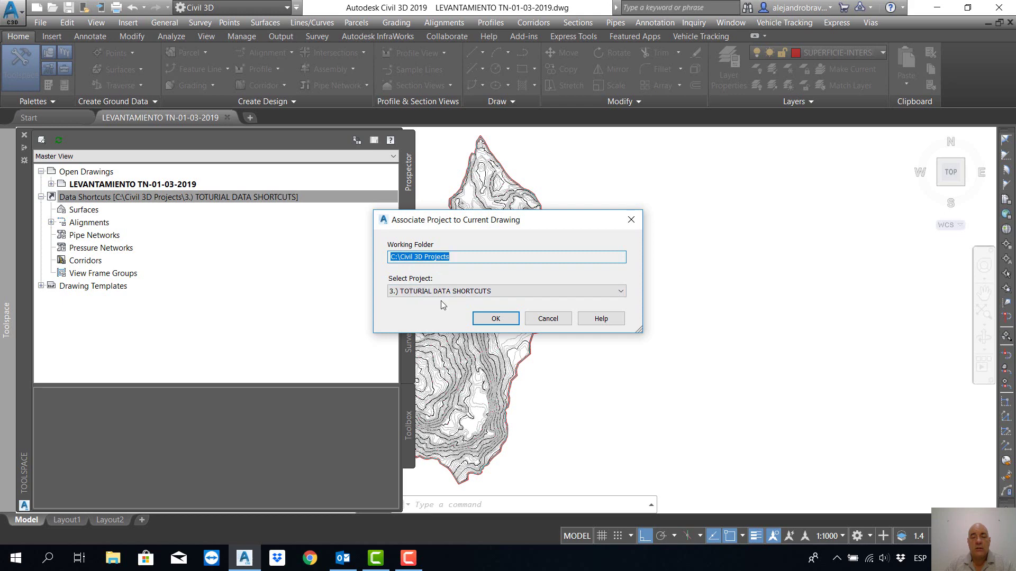
pyautogui.click(495, 319)
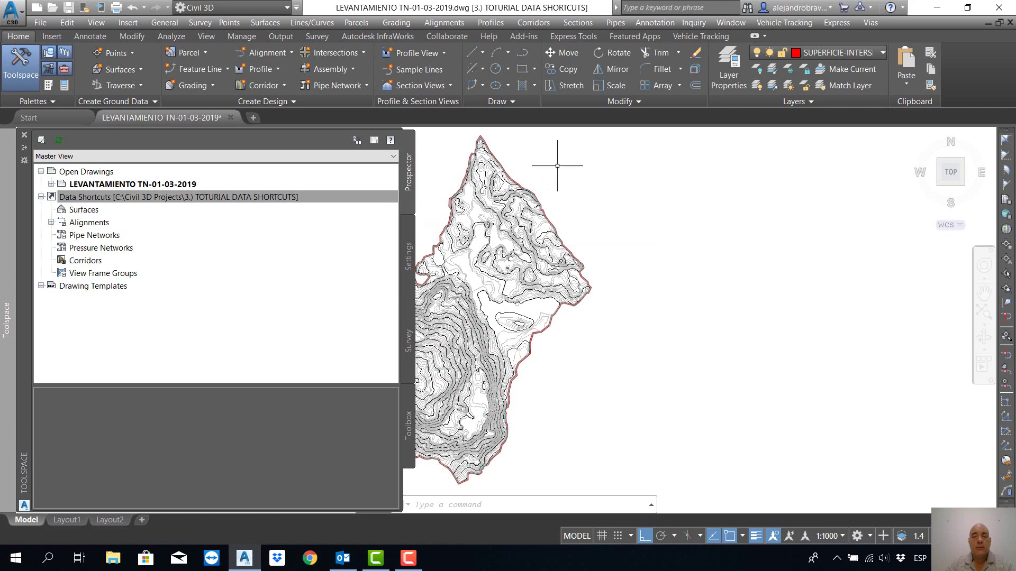
pyautogui.click(20, 63)
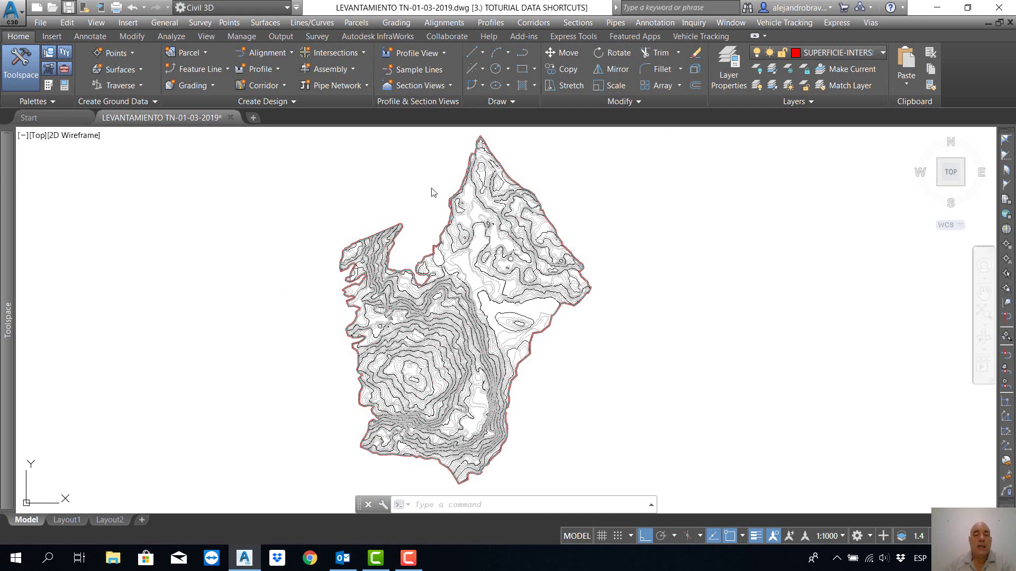
pyautogui.hotkey('ctrl', 's')
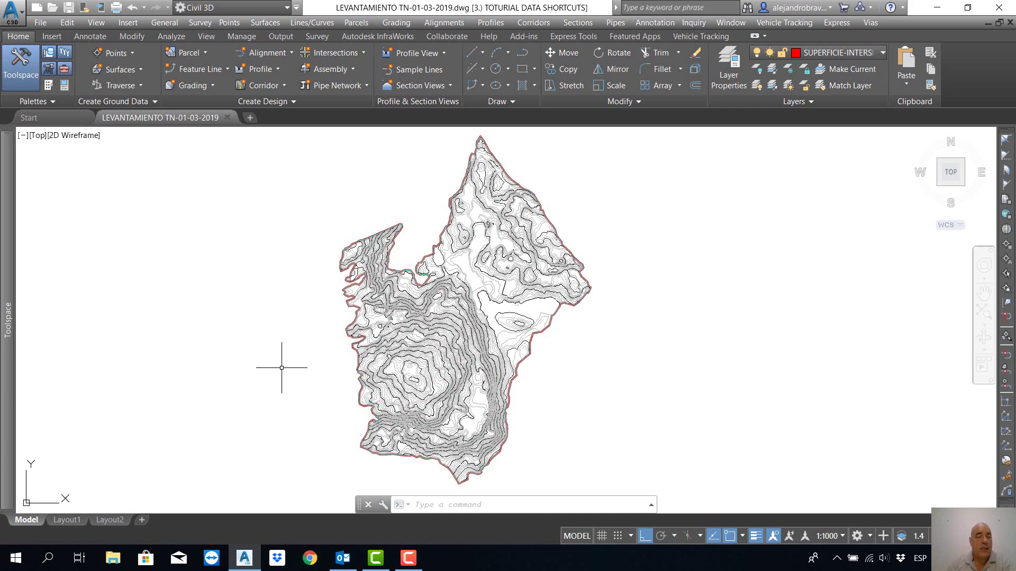
pyautogui.moveTo(5, 247)
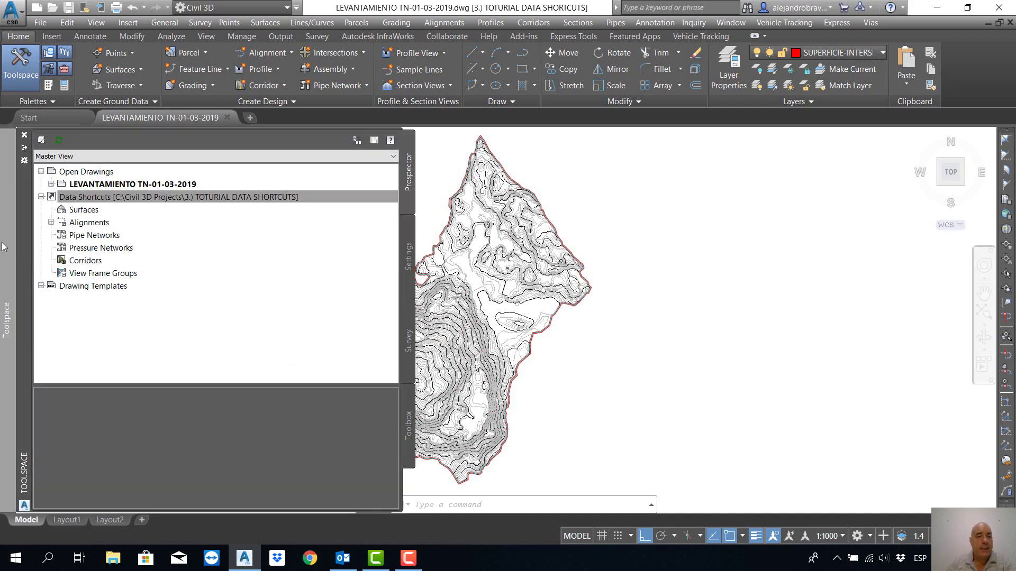
pyautogui.click(84, 198)
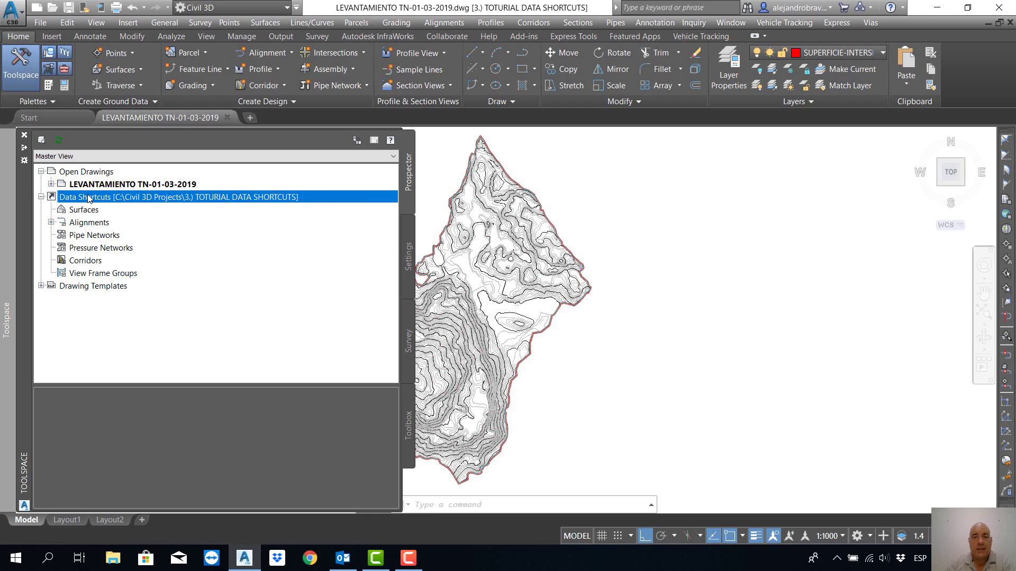
pyautogui.rightClick(128, 203)
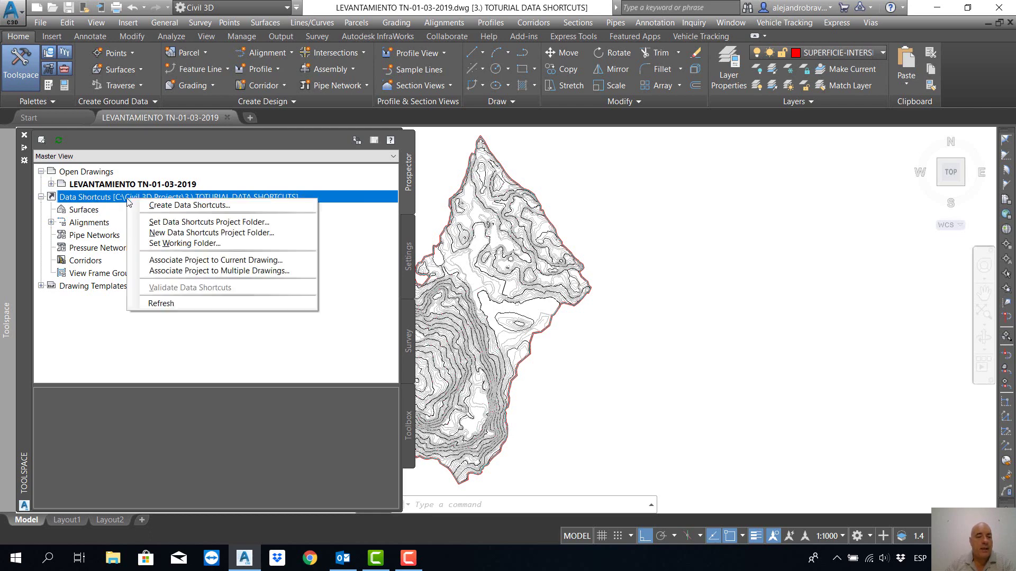
pyautogui.click(186, 206)
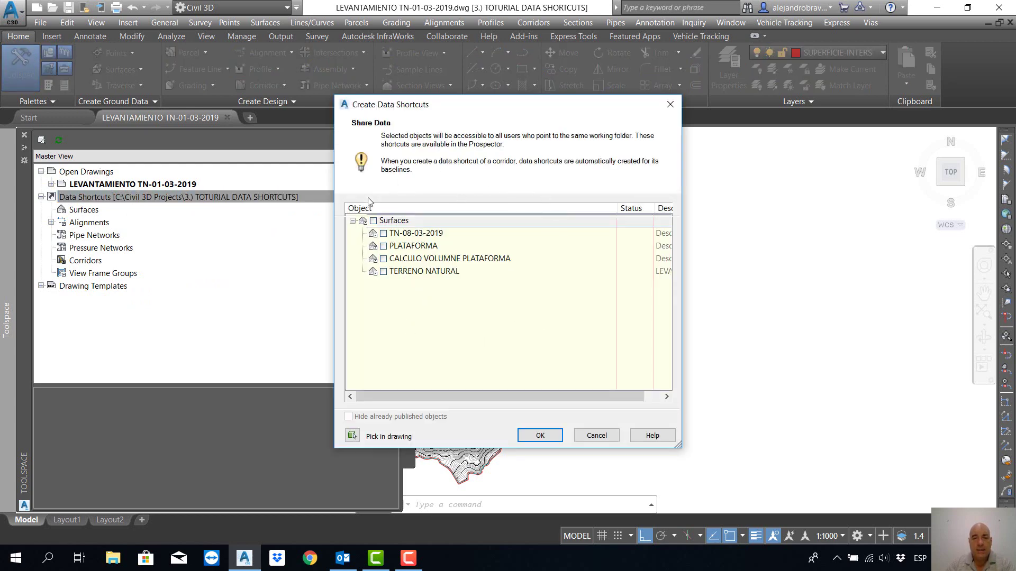
pyautogui.click(669, 105)
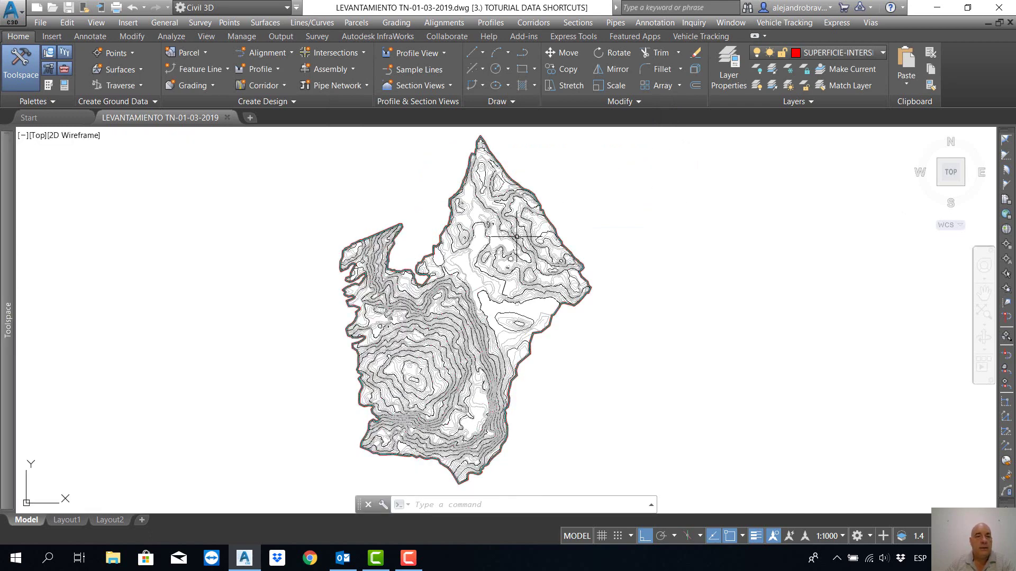
# - Review the data shortcut management commands in the ribbon and those offered for the project's Data Shortcuts collection in the Toolspace
pyautogui.click(280, 36)
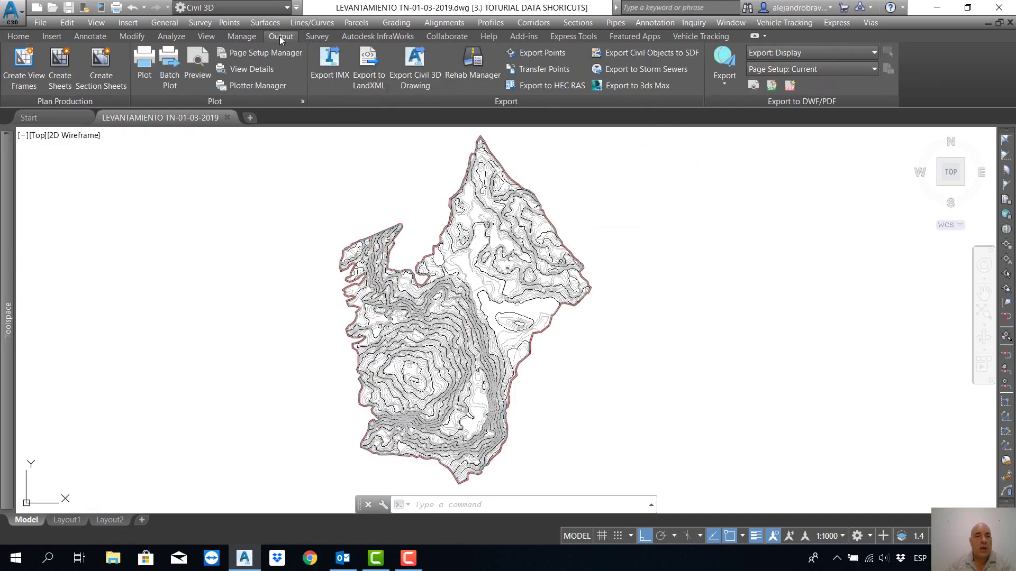
pyautogui.click(244, 37)
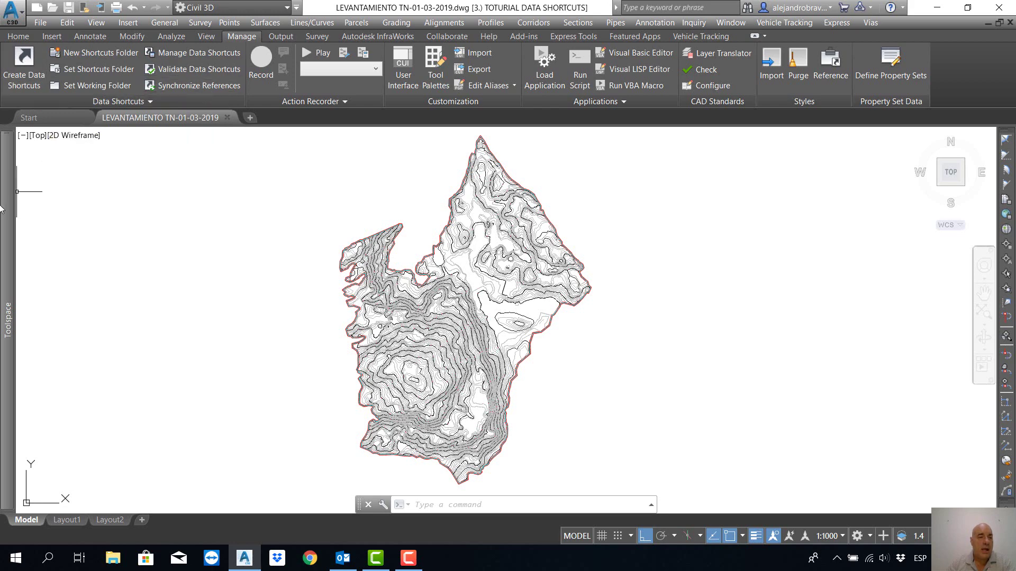
pyautogui.moveTo(6, 211)
pyautogui.click(96, 200)
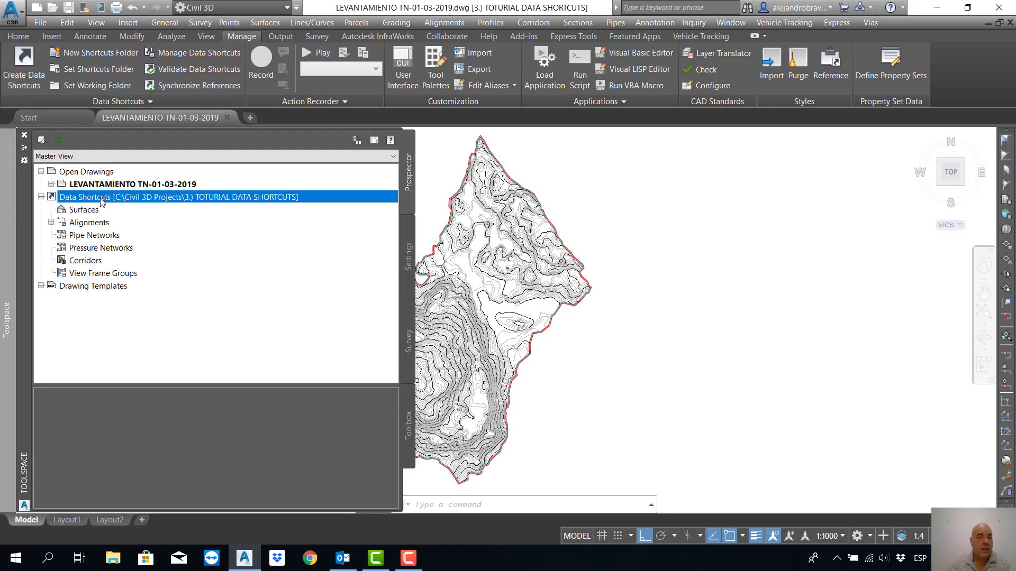
pyautogui.rightClick(101, 200)
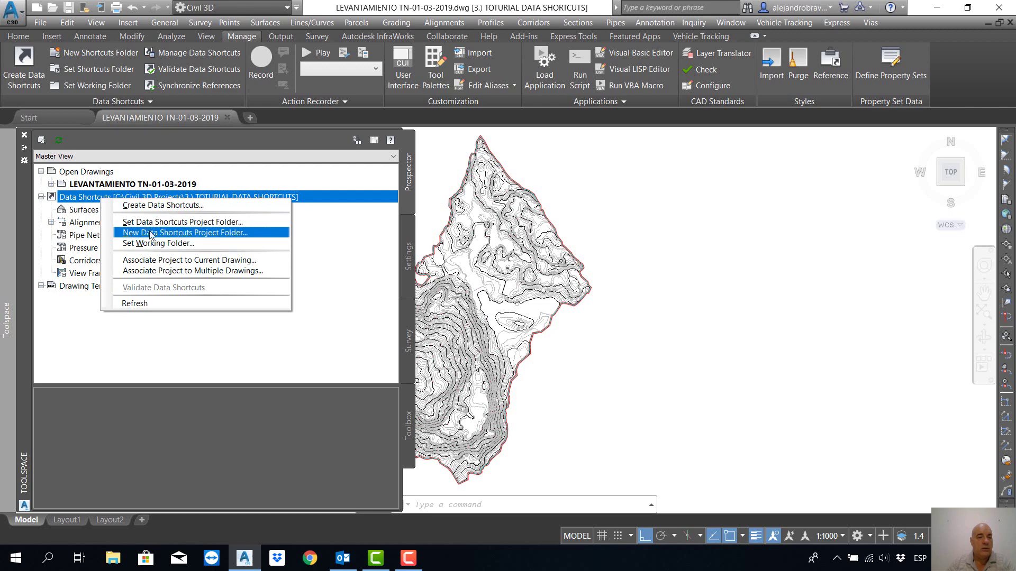
pyautogui.click(580, 165)
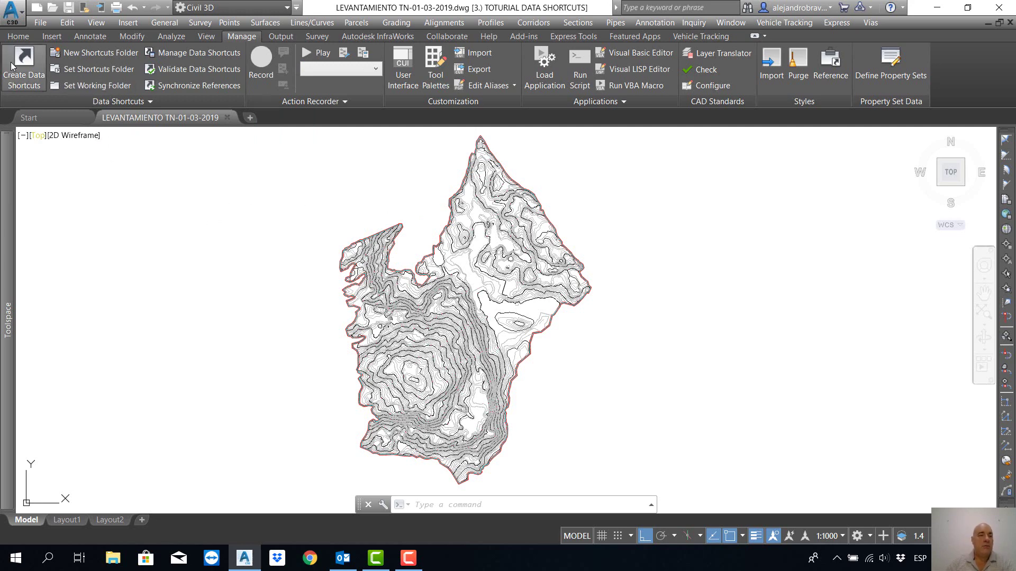
# - Create a data shortcut for the TERRENO NATURAL surface only
pyautogui.moveTo(11, 218)
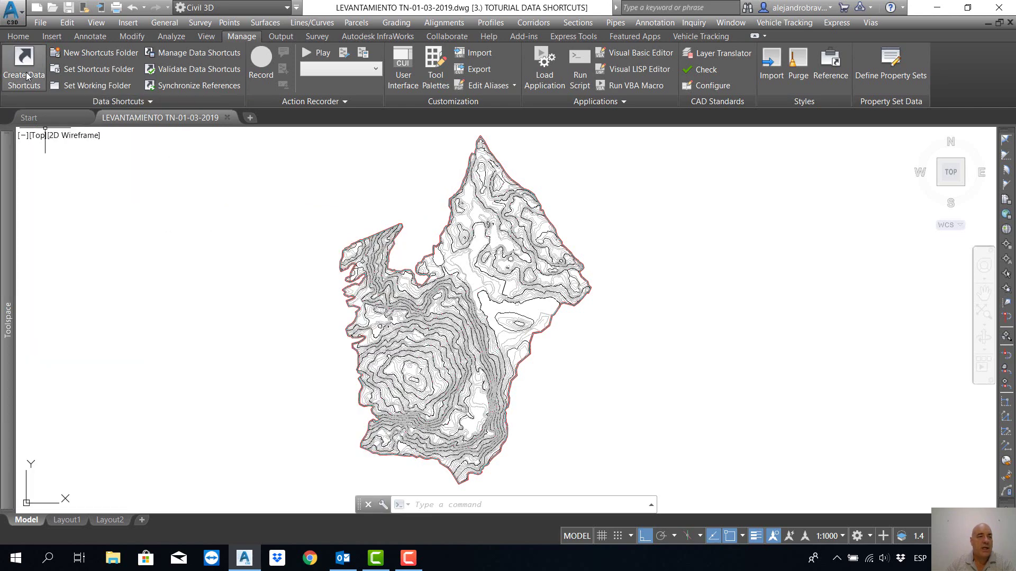
pyautogui.click(25, 69)
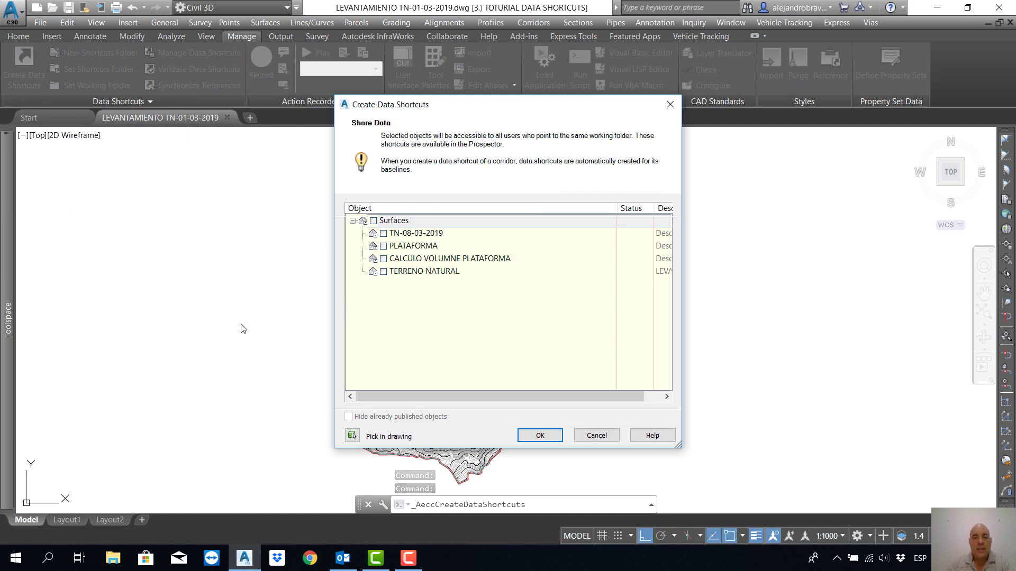
pyautogui.click(383, 271)
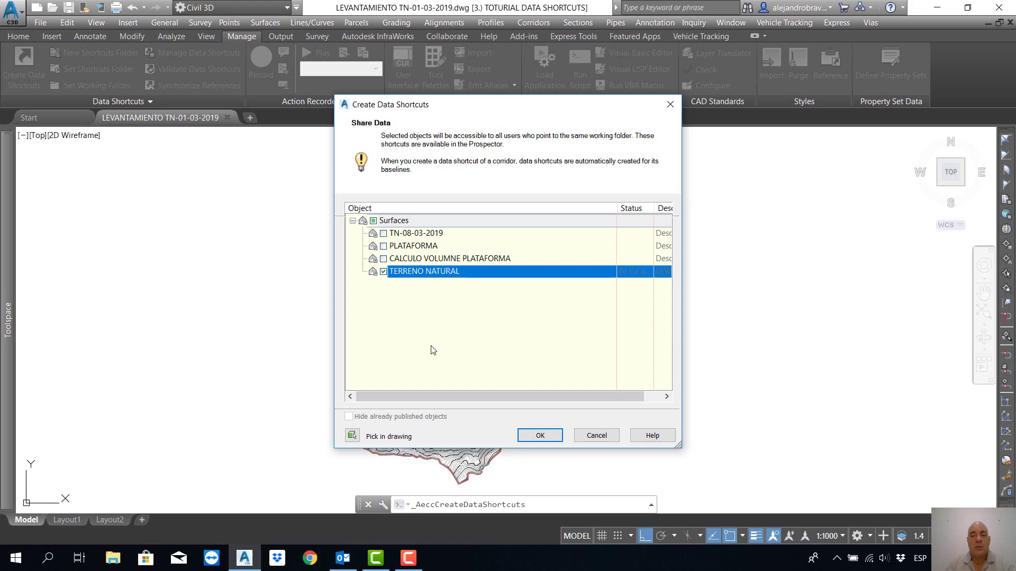
pyautogui.click(539, 436)
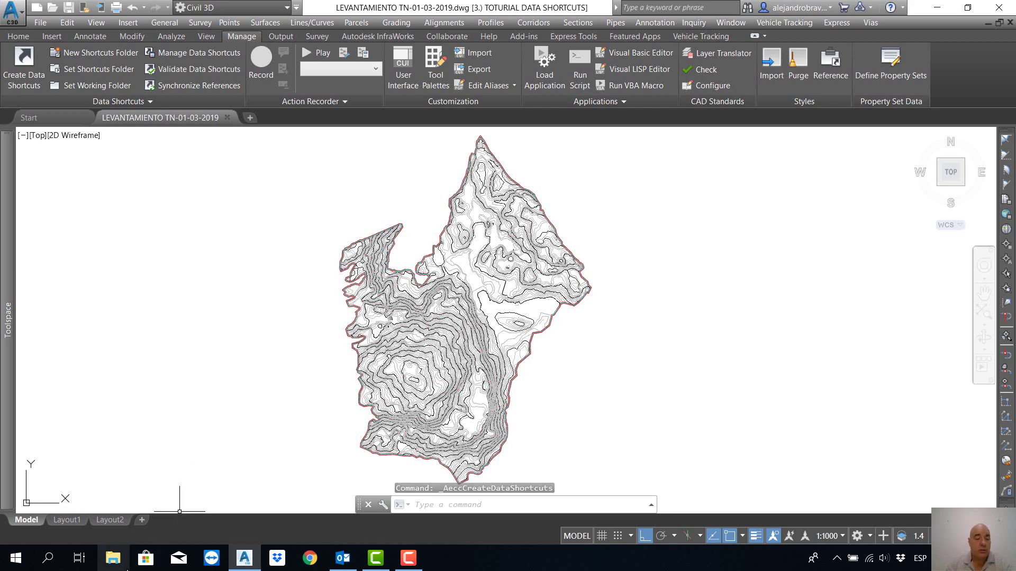
# - In File Explorer, examine the Surfaces subfolder of _Shortcuts in C:\Civil 3D Projects\3.) TOTURIAL DATA SHORTCUTS, showing the full file name
pyautogui.click(119, 560)
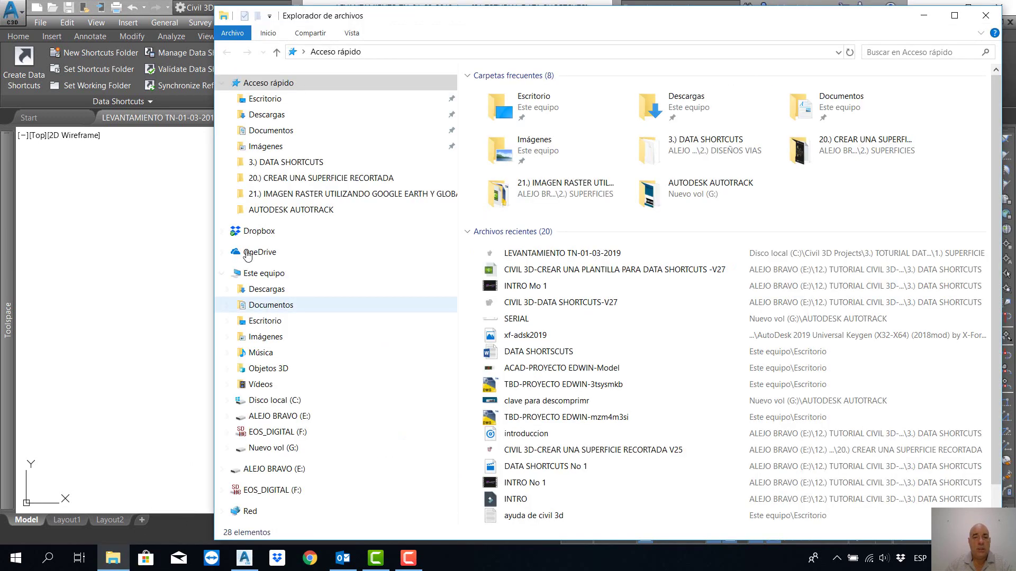
pyautogui.click(283, 405)
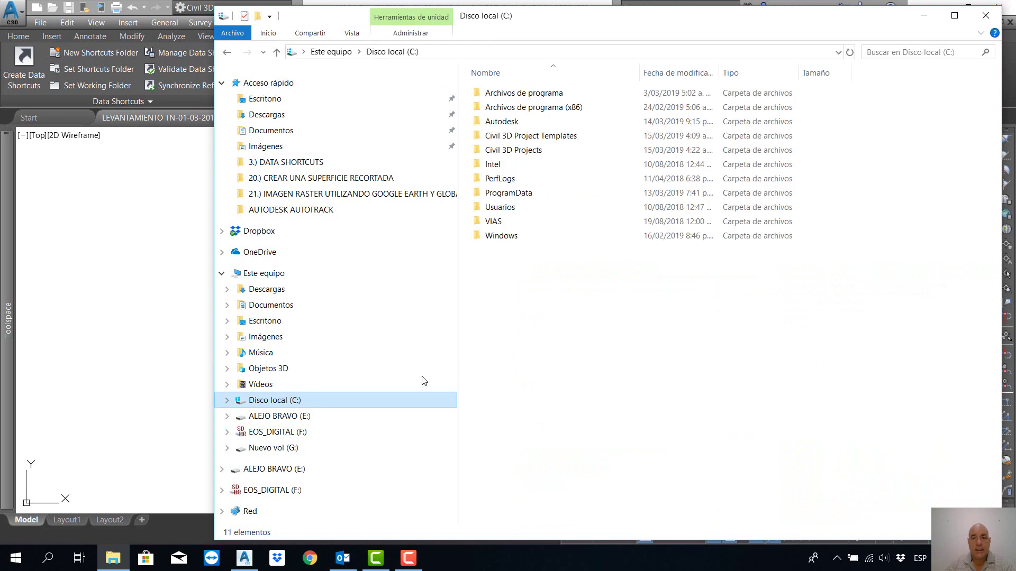
pyautogui.doubleClick(532, 151)
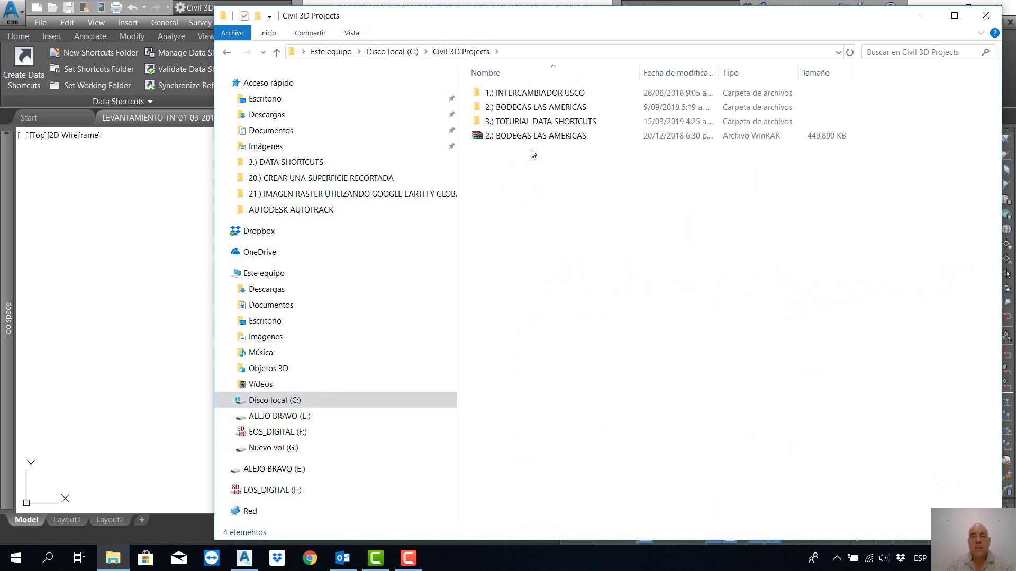
pyautogui.doubleClick(531, 124)
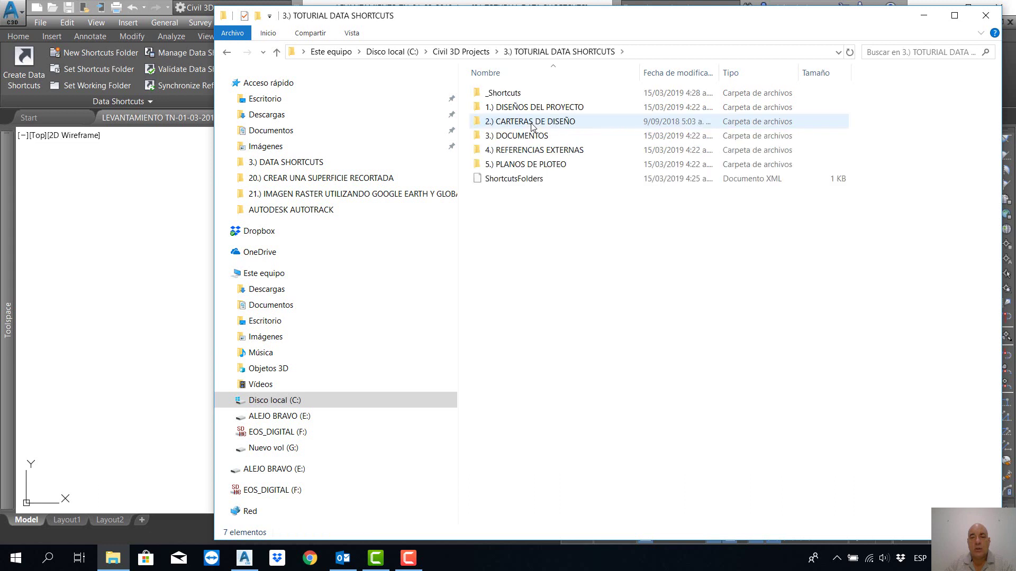
pyautogui.doubleClick(511, 94)
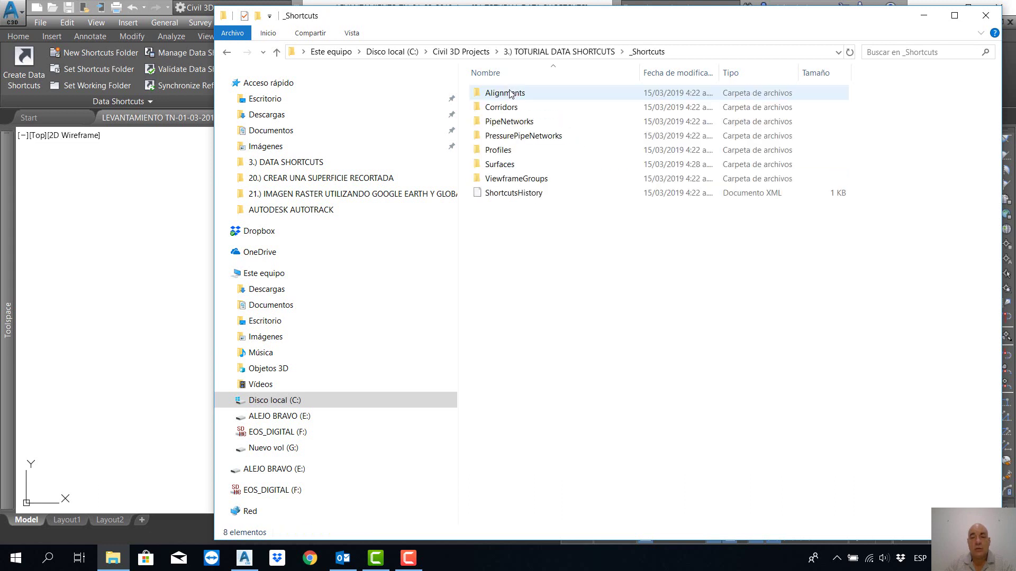
pyautogui.doubleClick(503, 164)
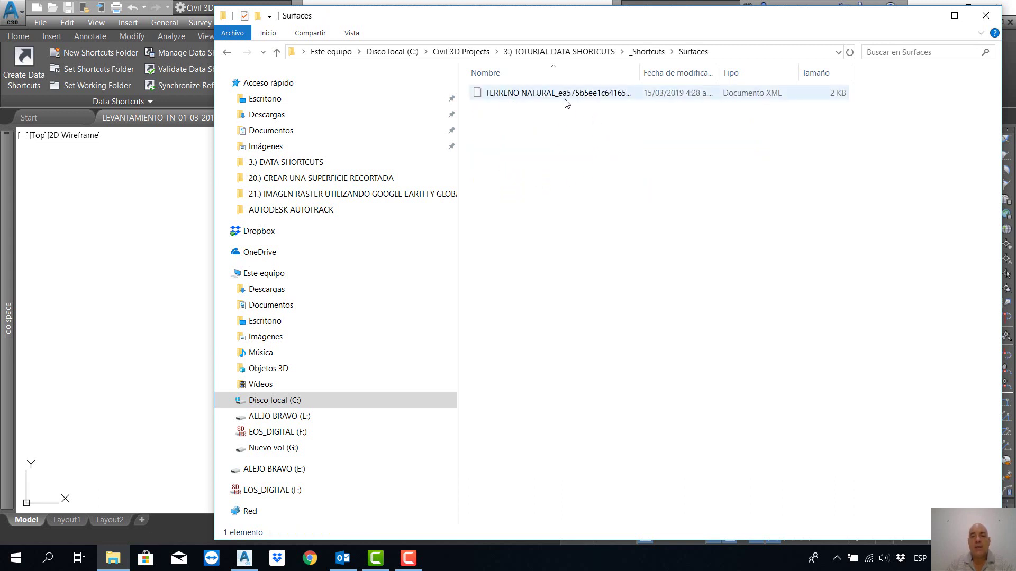
pyautogui.doubleClick(641, 67)
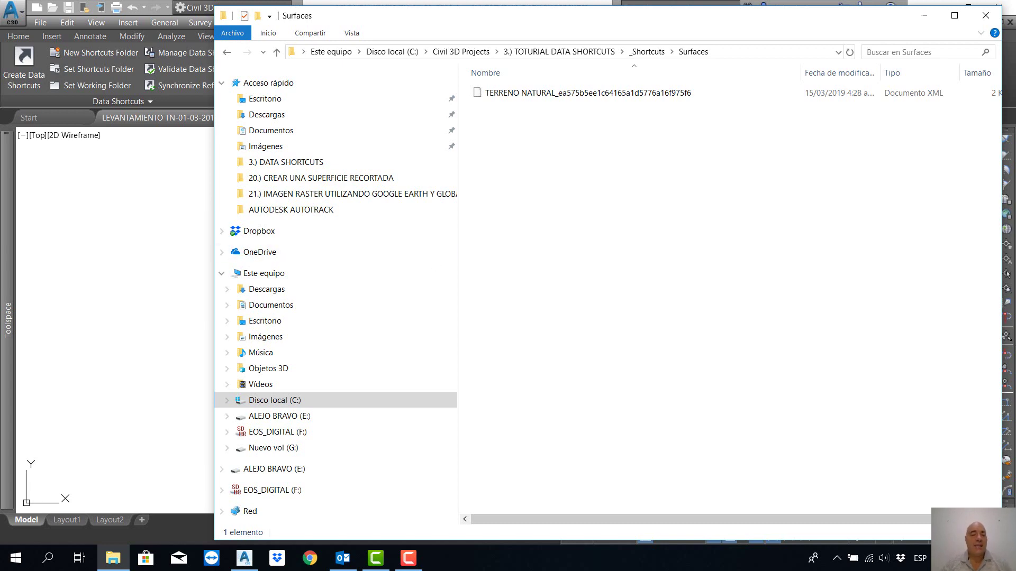
# - Return to Civil 3D and save the LEVANTAMIENTO TN-01-03-2019 drawing
pyautogui.click(99, 184)
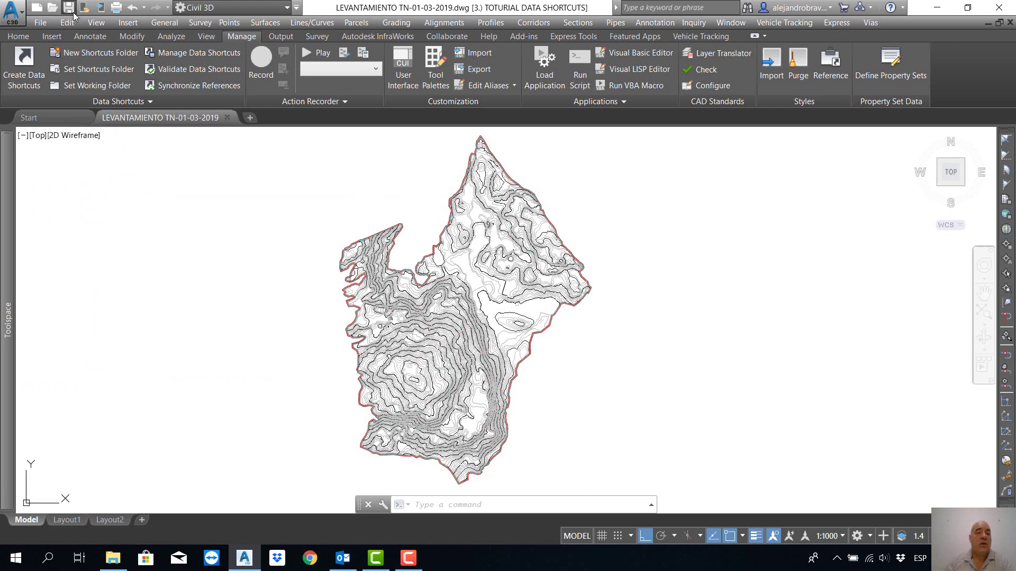
pyautogui.hotkey('ctrl', 's')
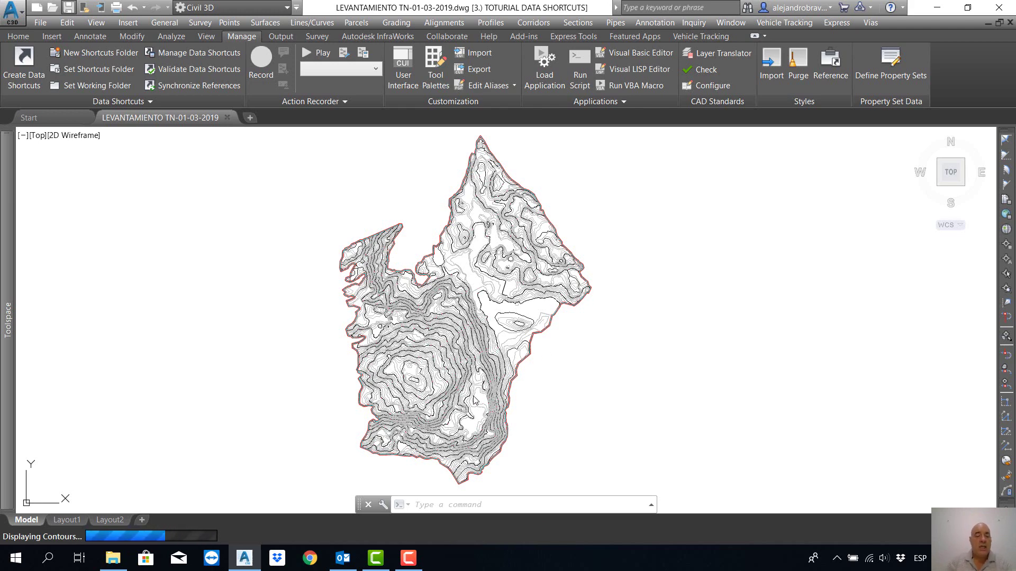
# - In File Explorer, examine the 1.) SUPERFICIE folder under 1.) DISEÑOS DEL PROYECTO in the 3.) TOTURIAL DATA SHORTCUTS project
pyautogui.click(112, 559)
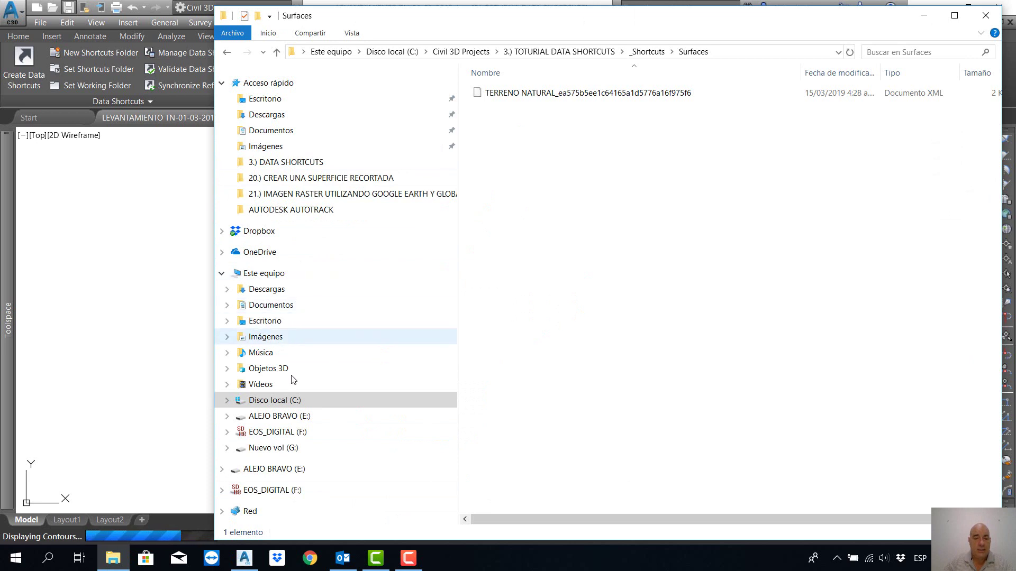
pyautogui.click(275, 400)
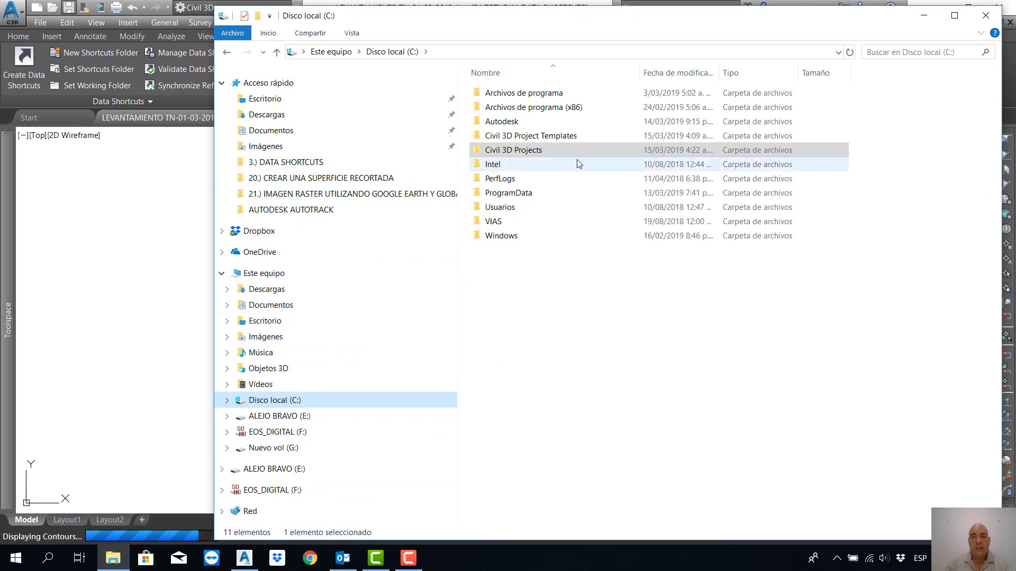
pyautogui.doubleClick(516, 151)
pyautogui.doubleClick(524, 121)
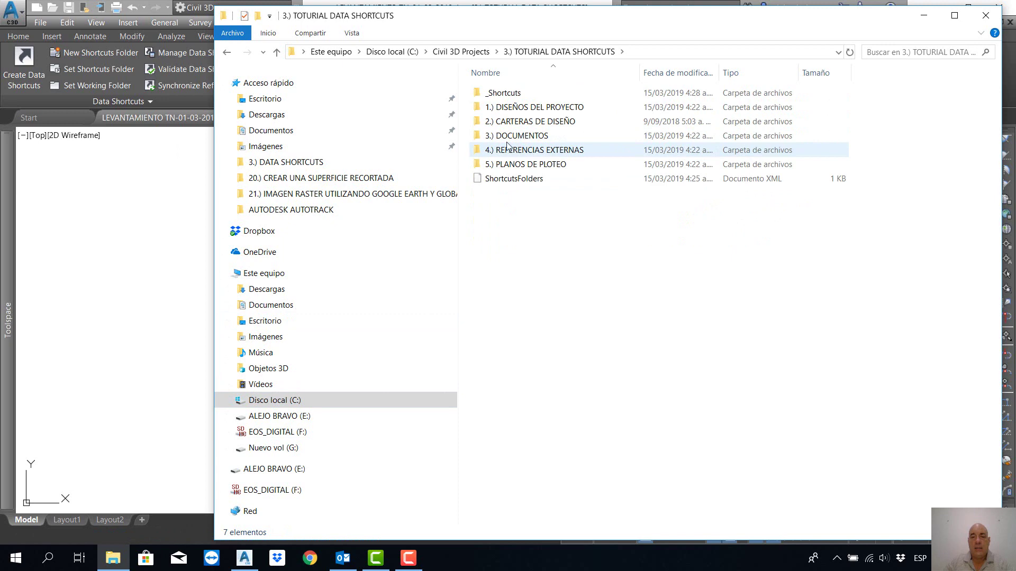
pyautogui.doubleClick(526, 107)
pyautogui.click(527, 95)
pyautogui.doubleClick(527, 95)
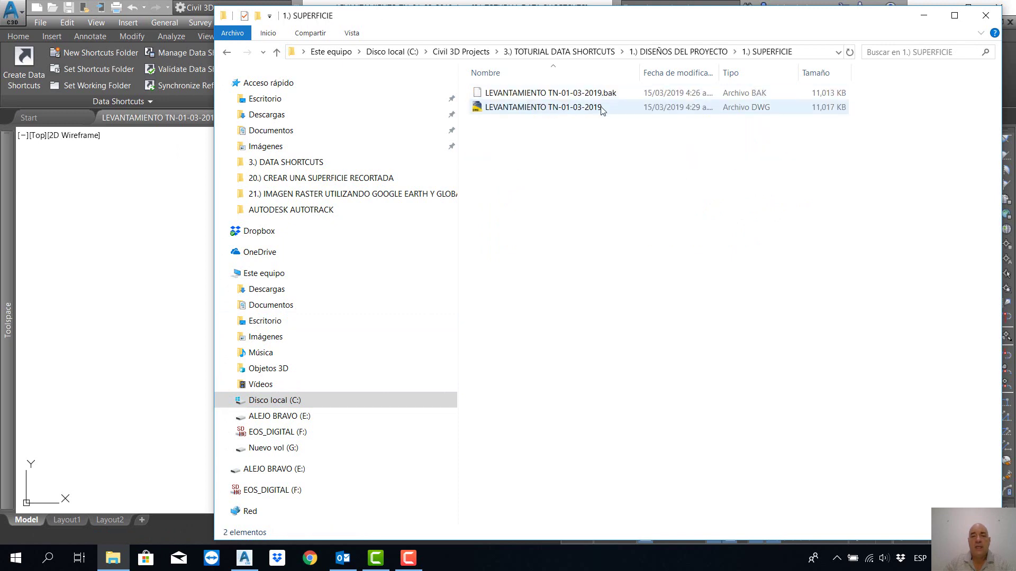
# - Minimize File Explorer and save the surface drawing again in Civil 3D
pyautogui.click(925, 17)
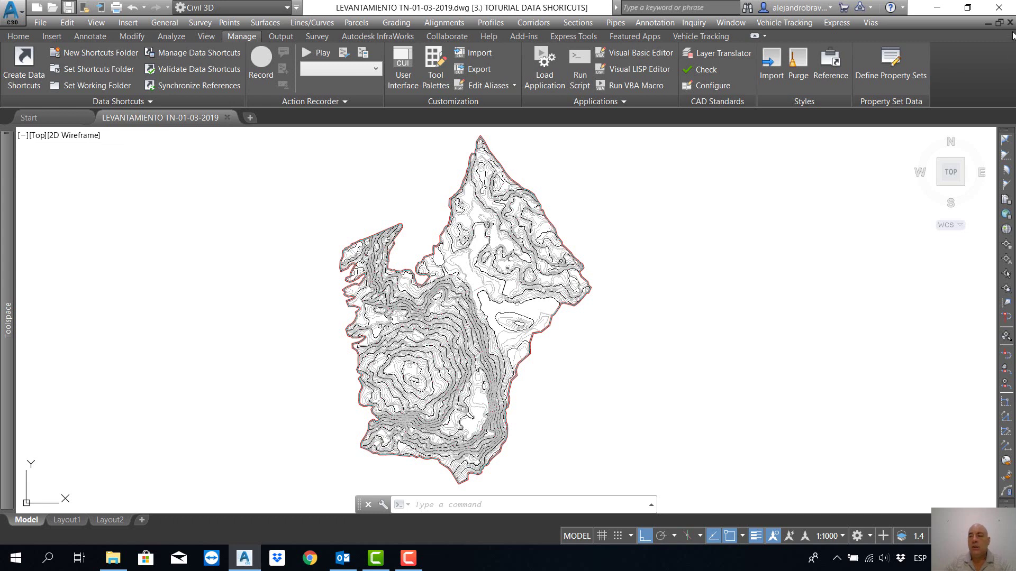
pyautogui.hotkey('ctrl', 's')
pyautogui.hotkey('ctrl', 's')
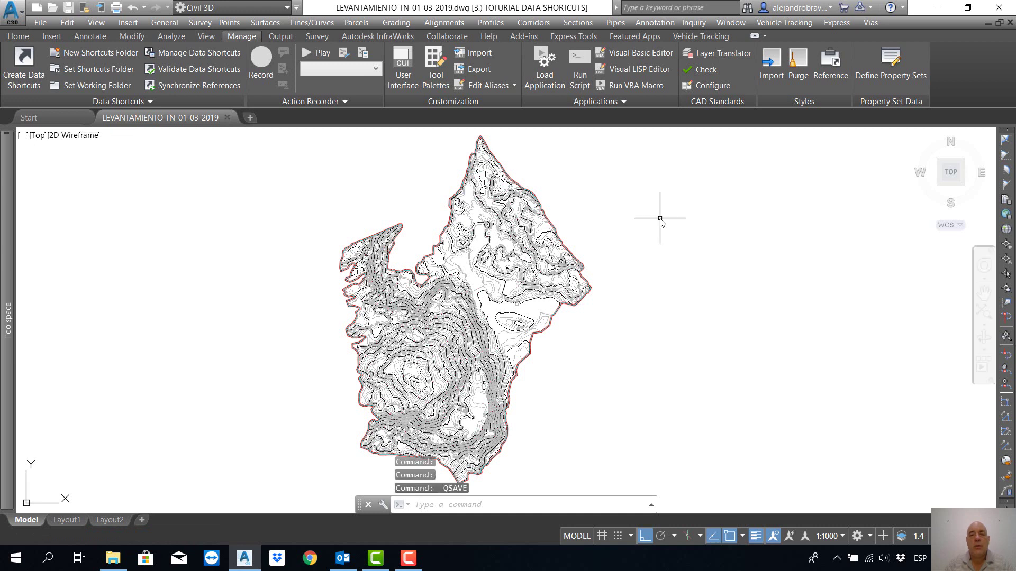